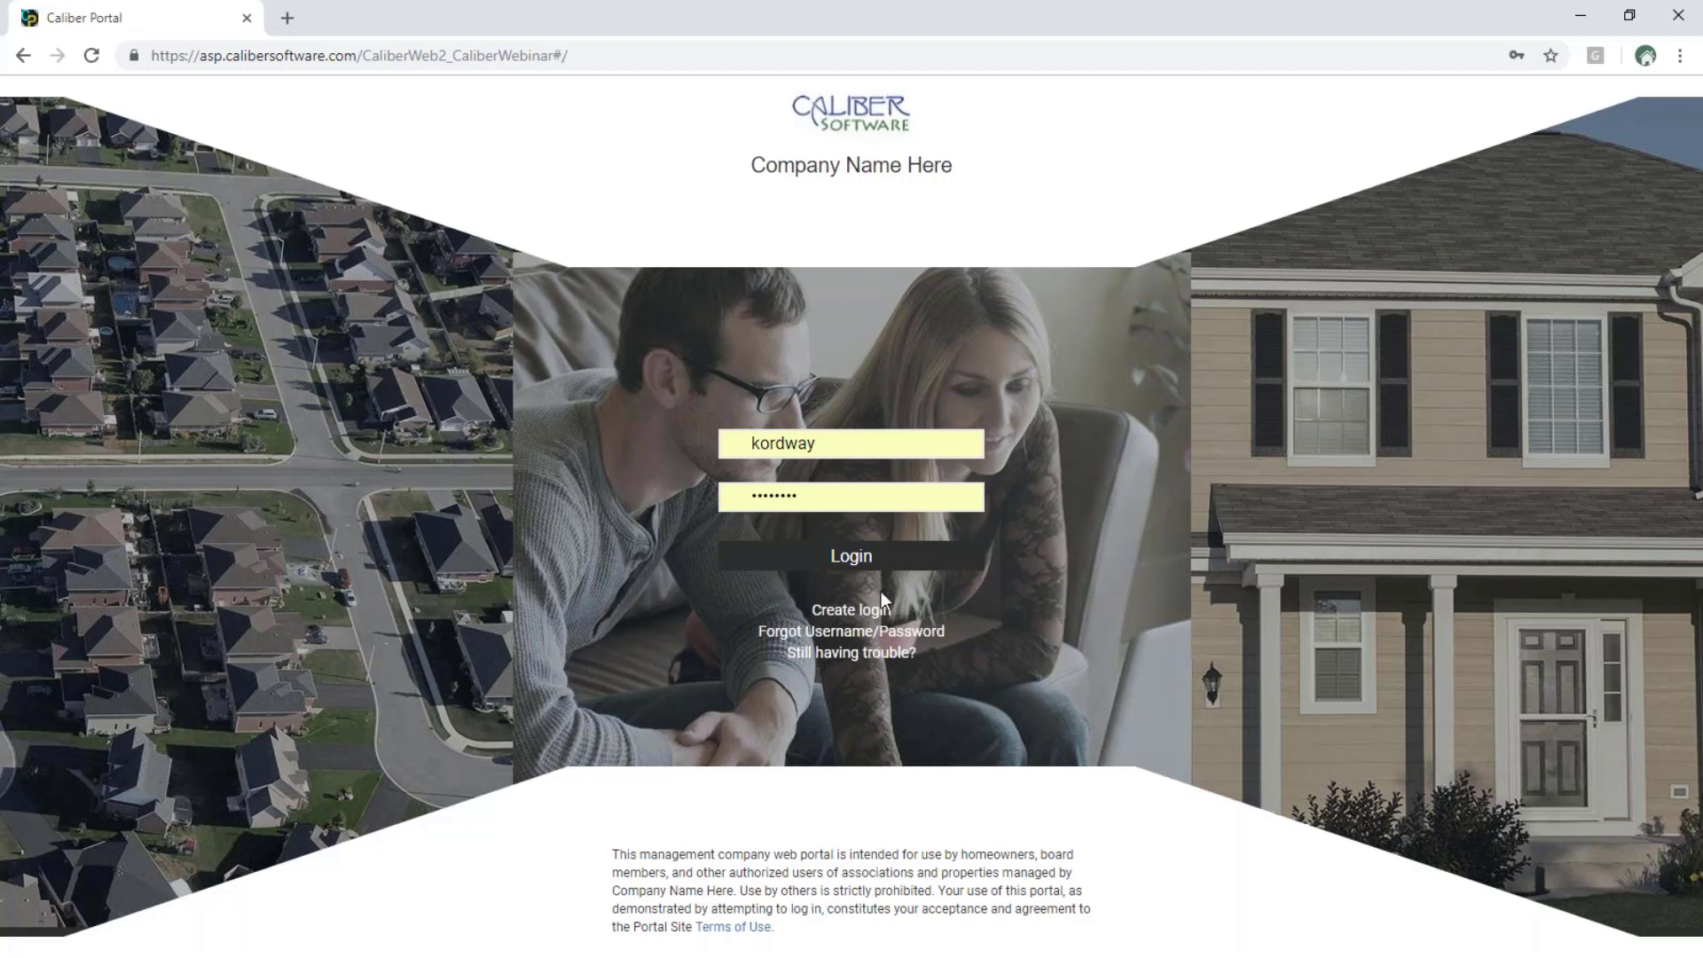
Return from the create-login page and sign in with the saved board-member credentials.
click(840, 612)
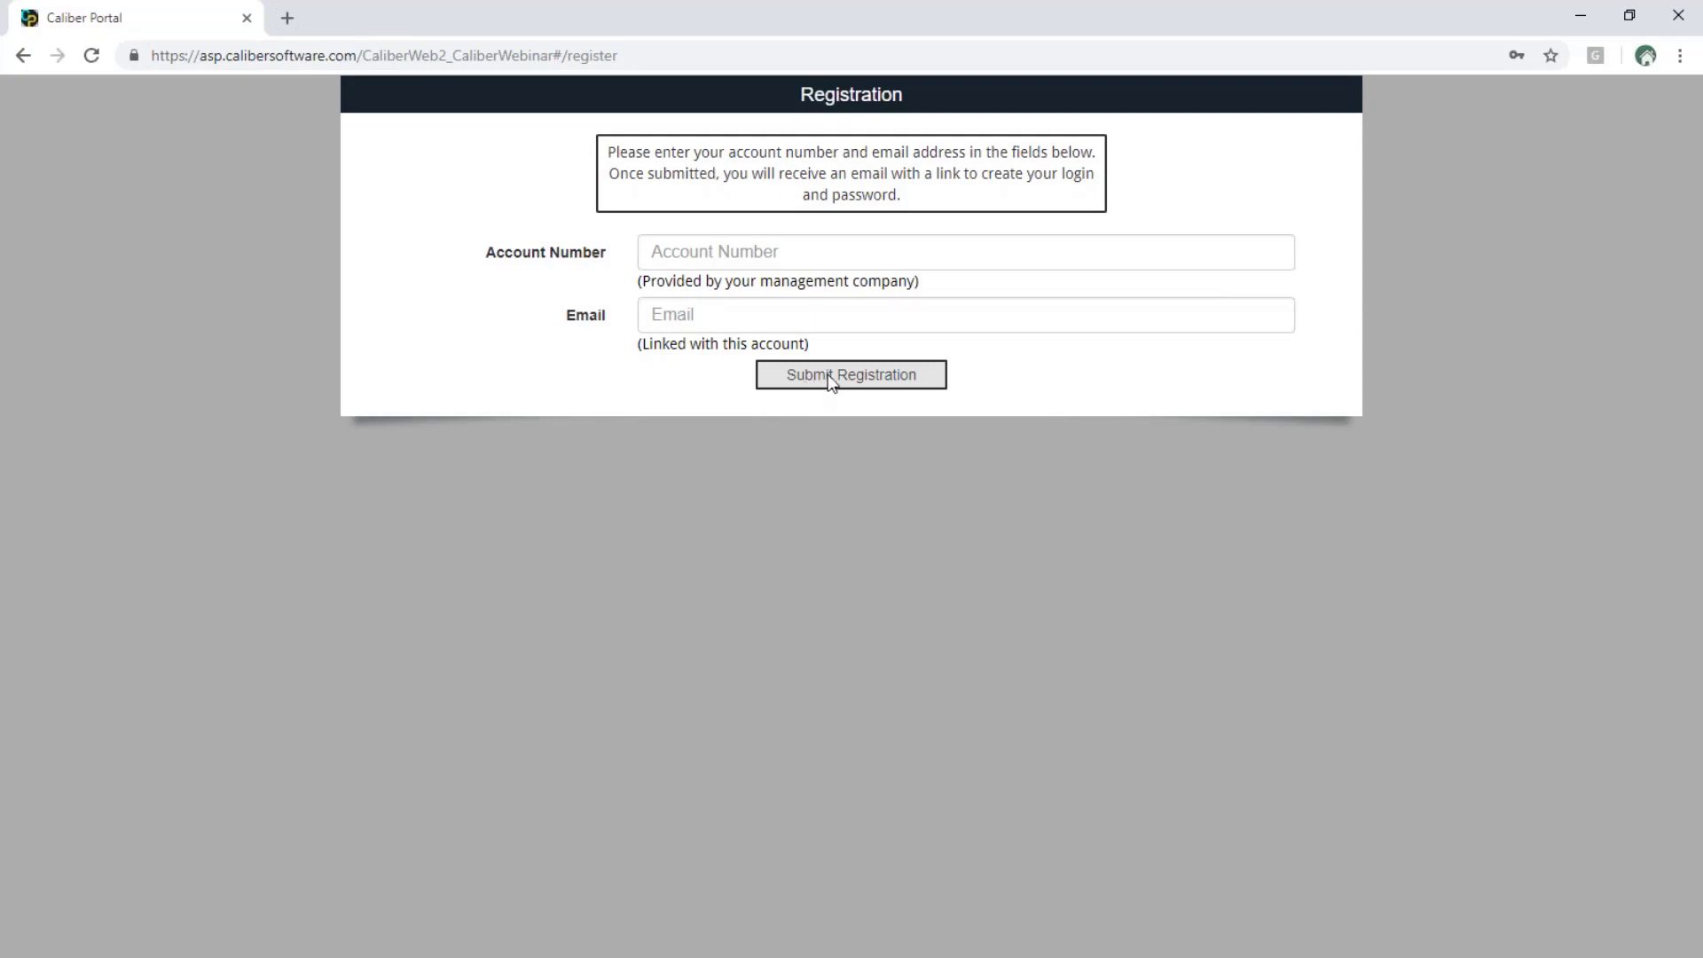
click(23, 55)
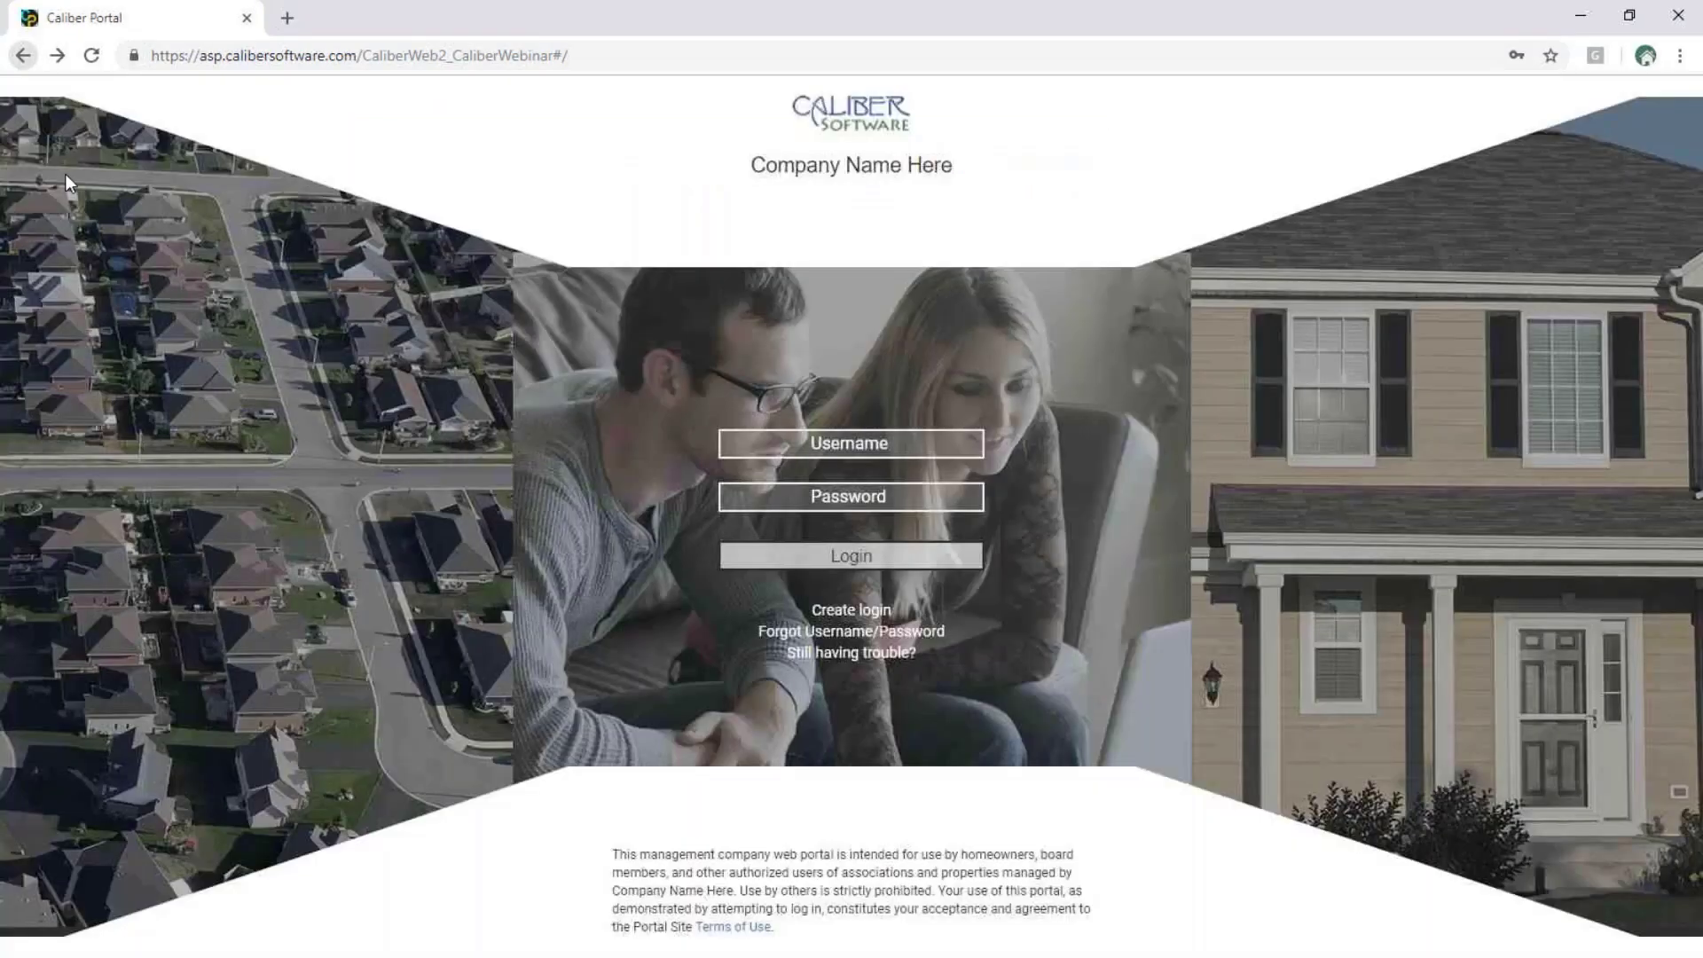
click(850, 556)
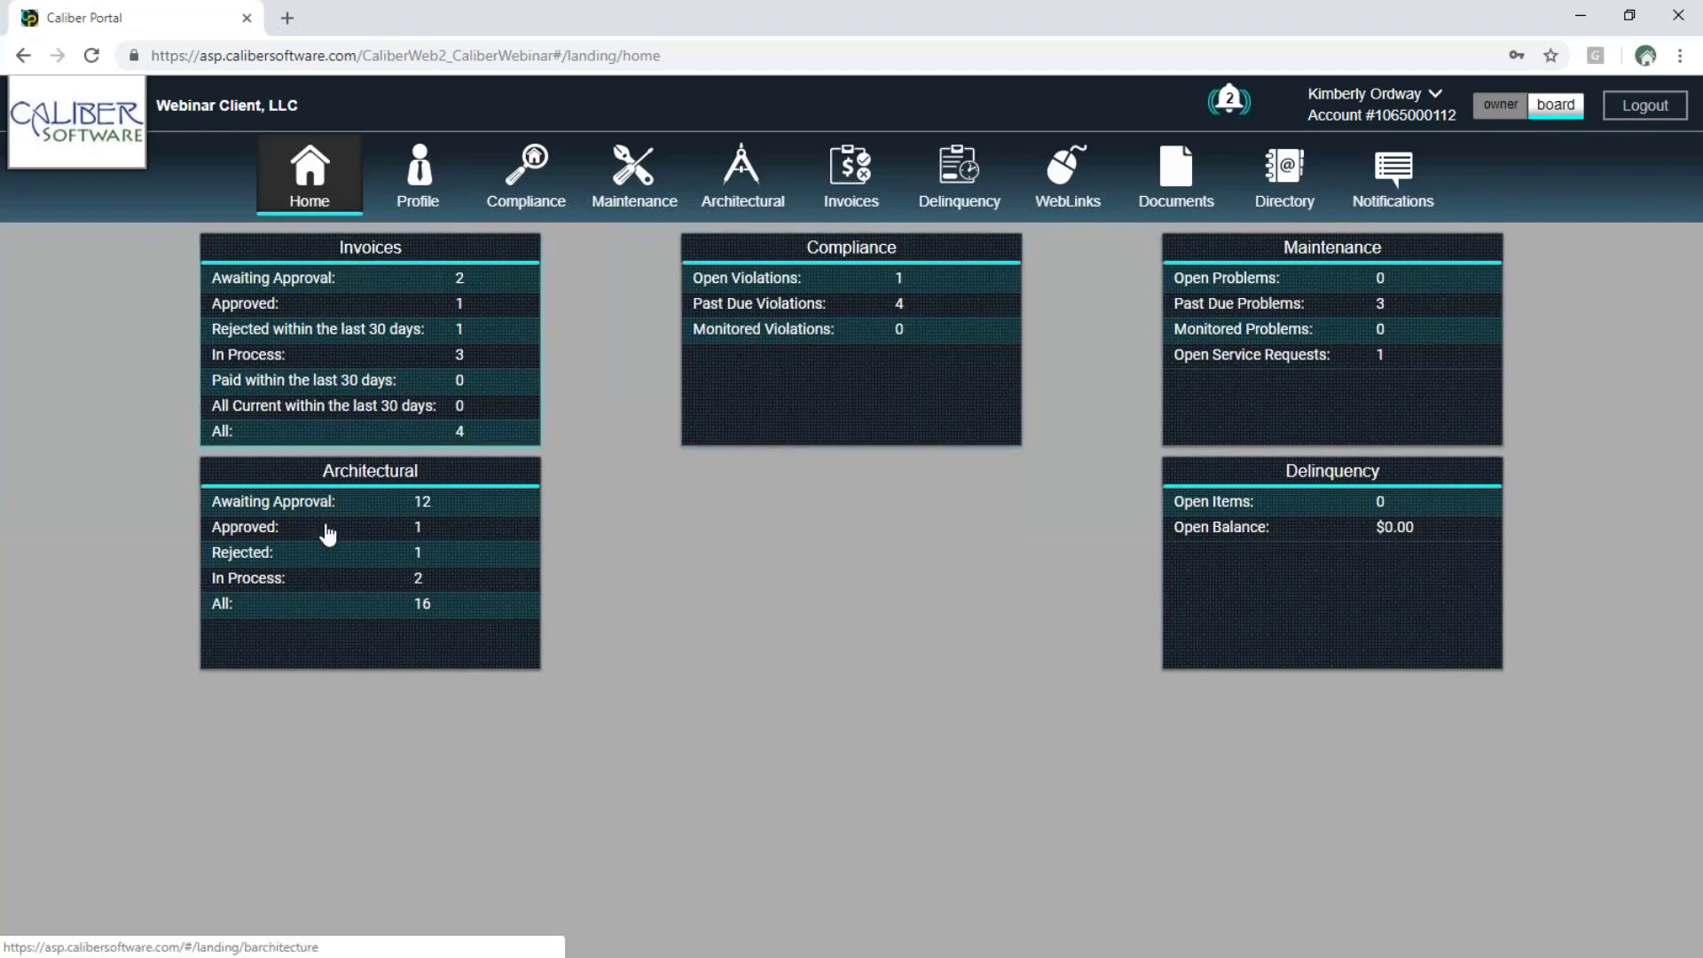
Review proceedings for pending architectural application 000197, advance to the next request, then close.
click(330, 477)
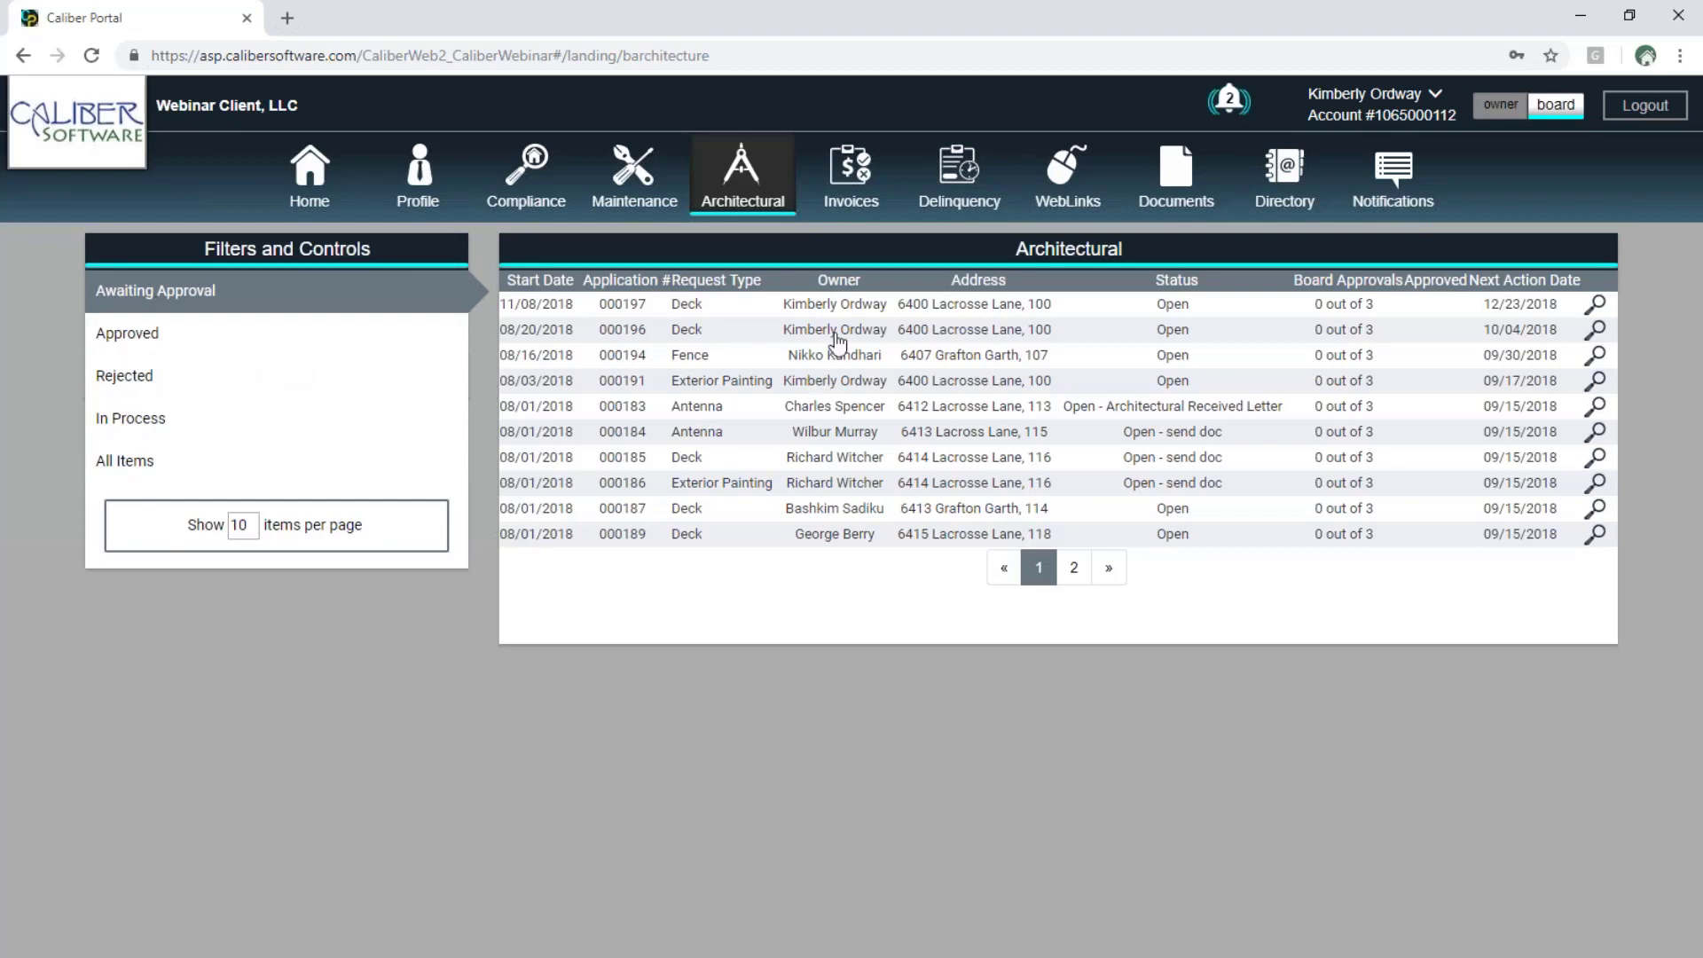
click(851, 310)
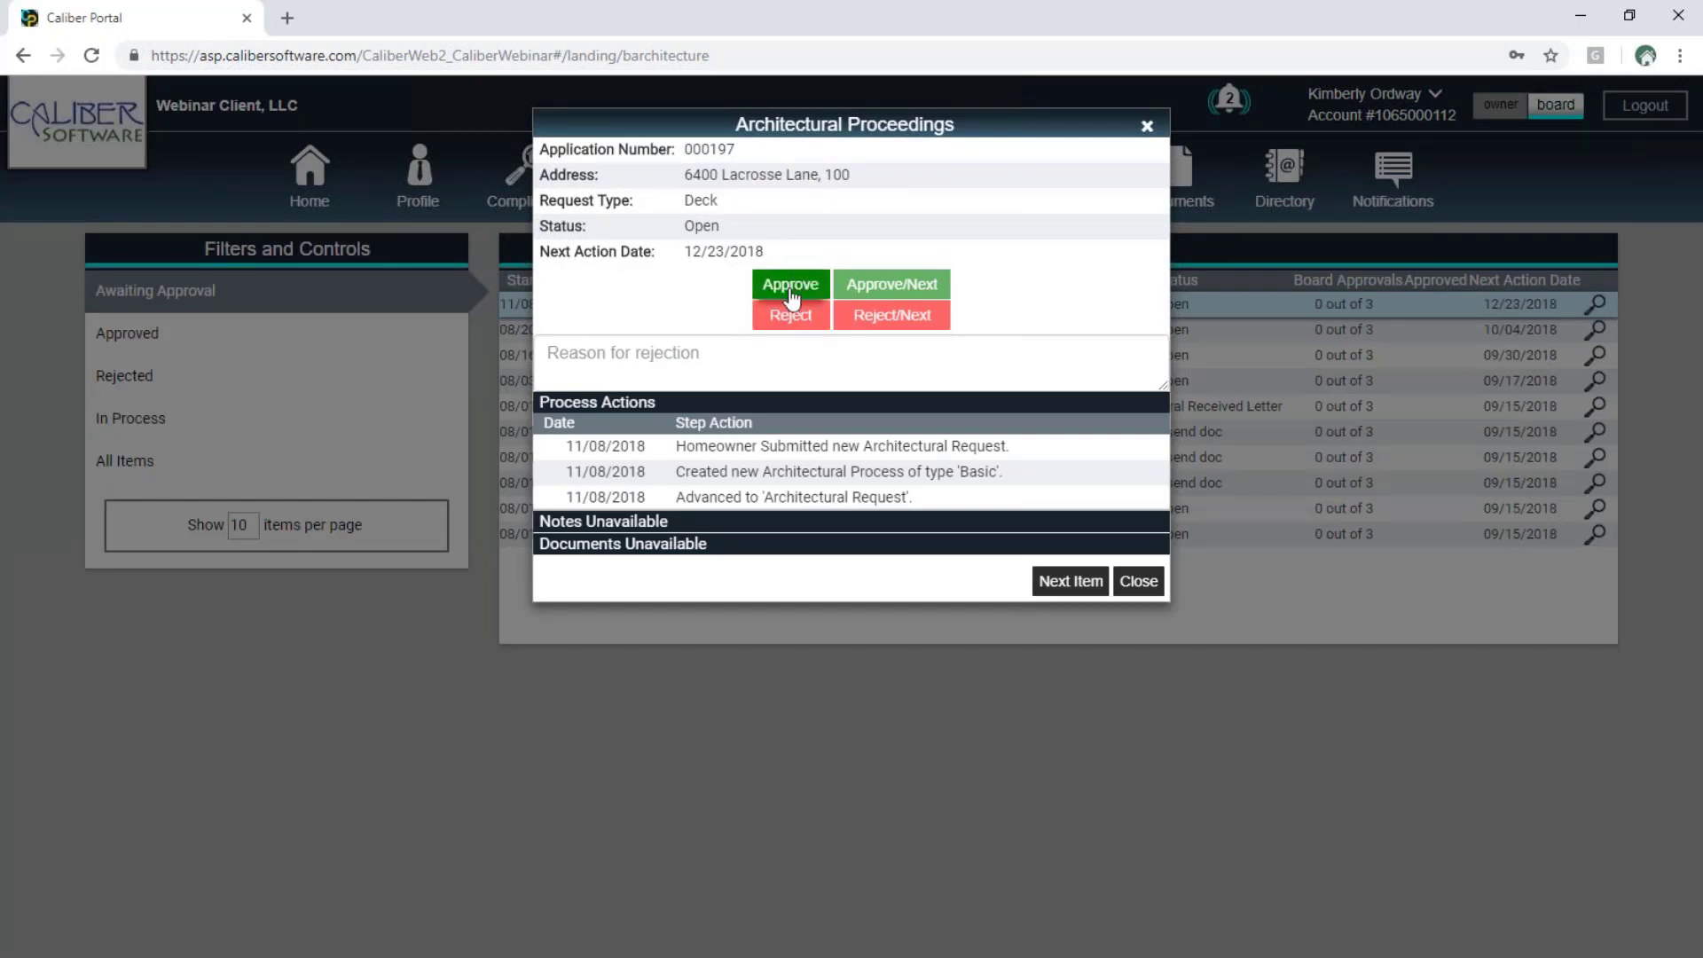
click(900, 290)
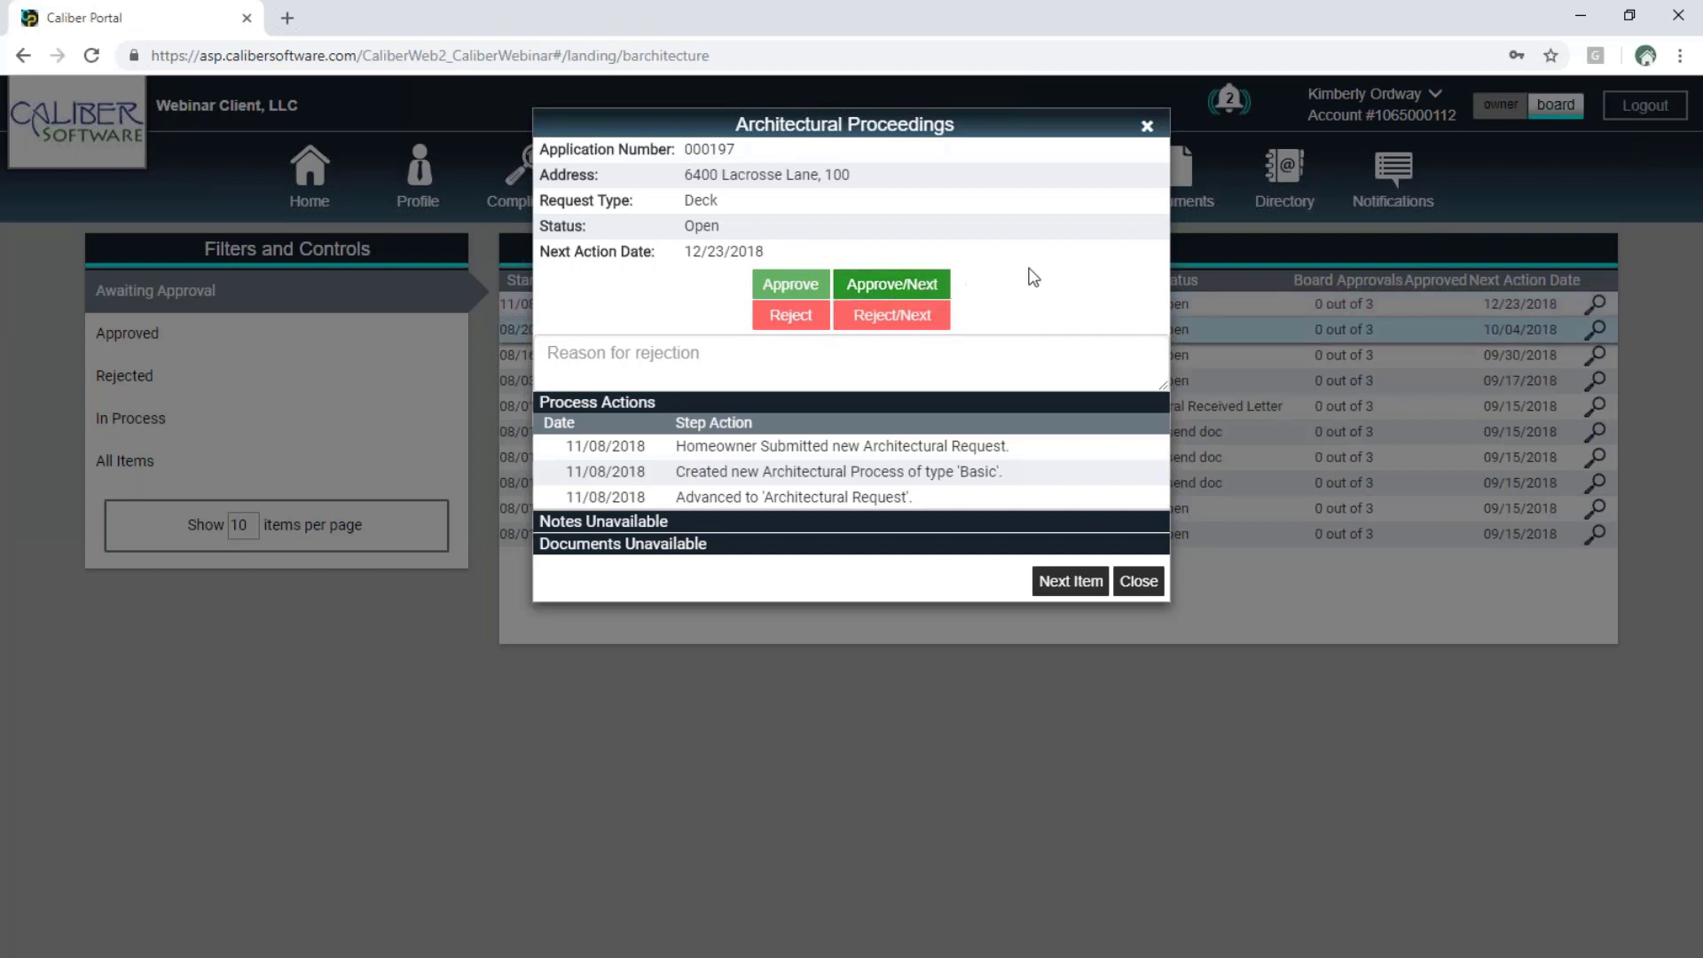
click(942, 324)
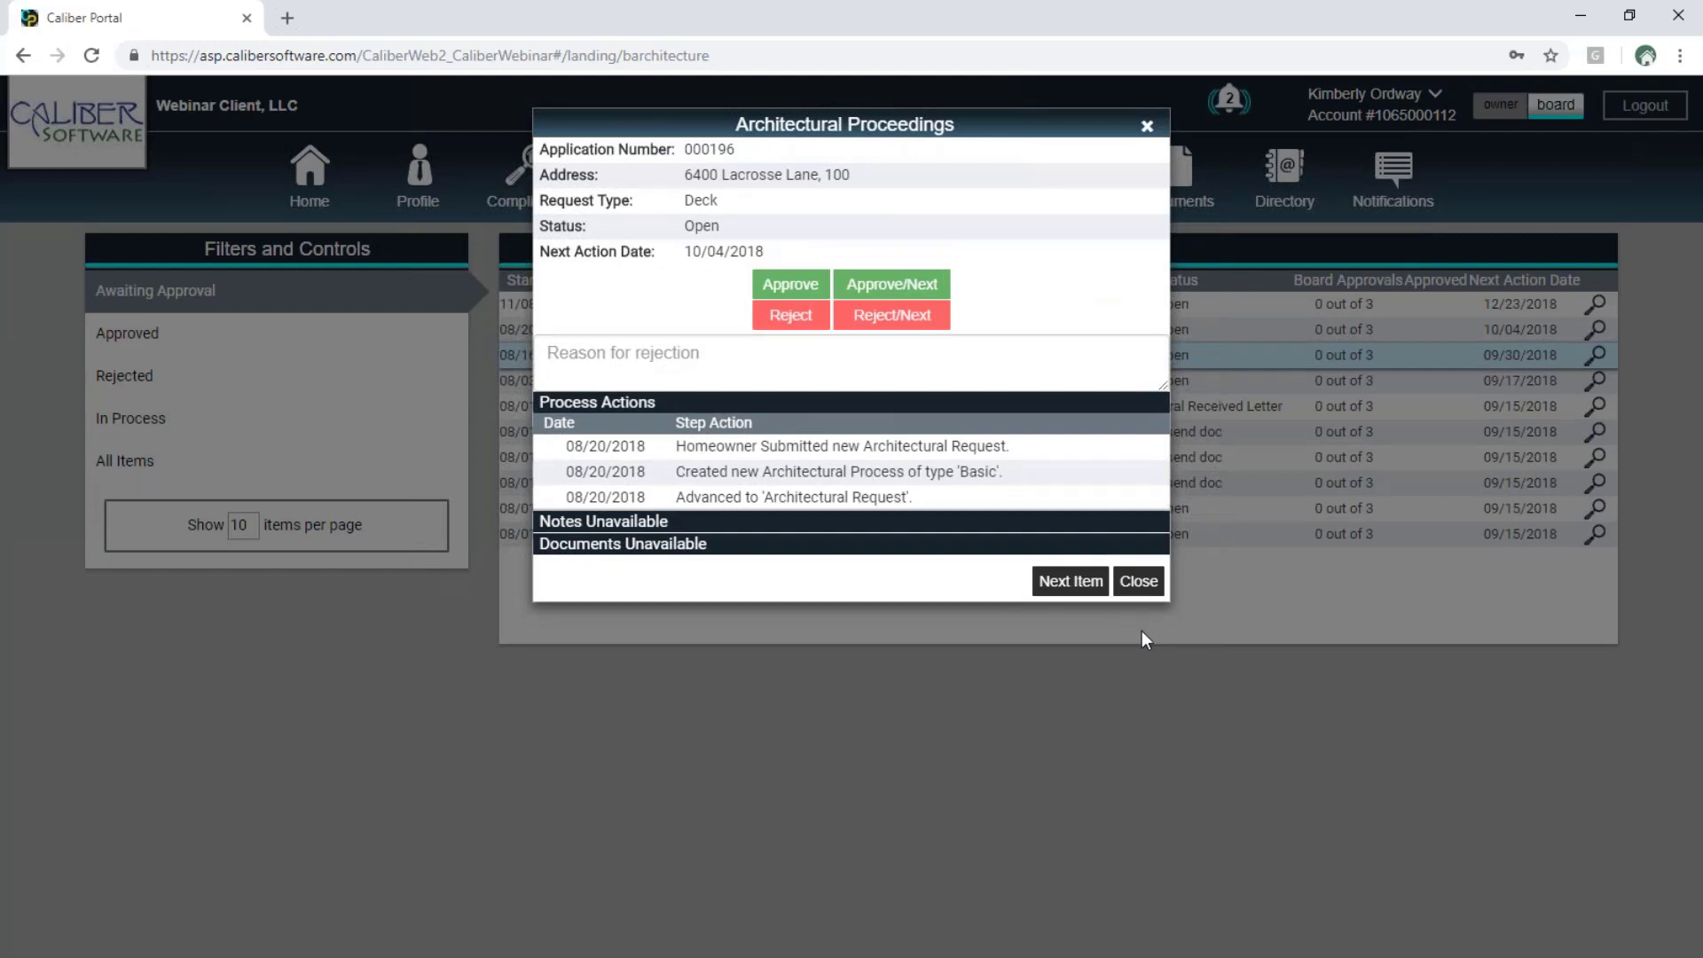
click(1140, 582)
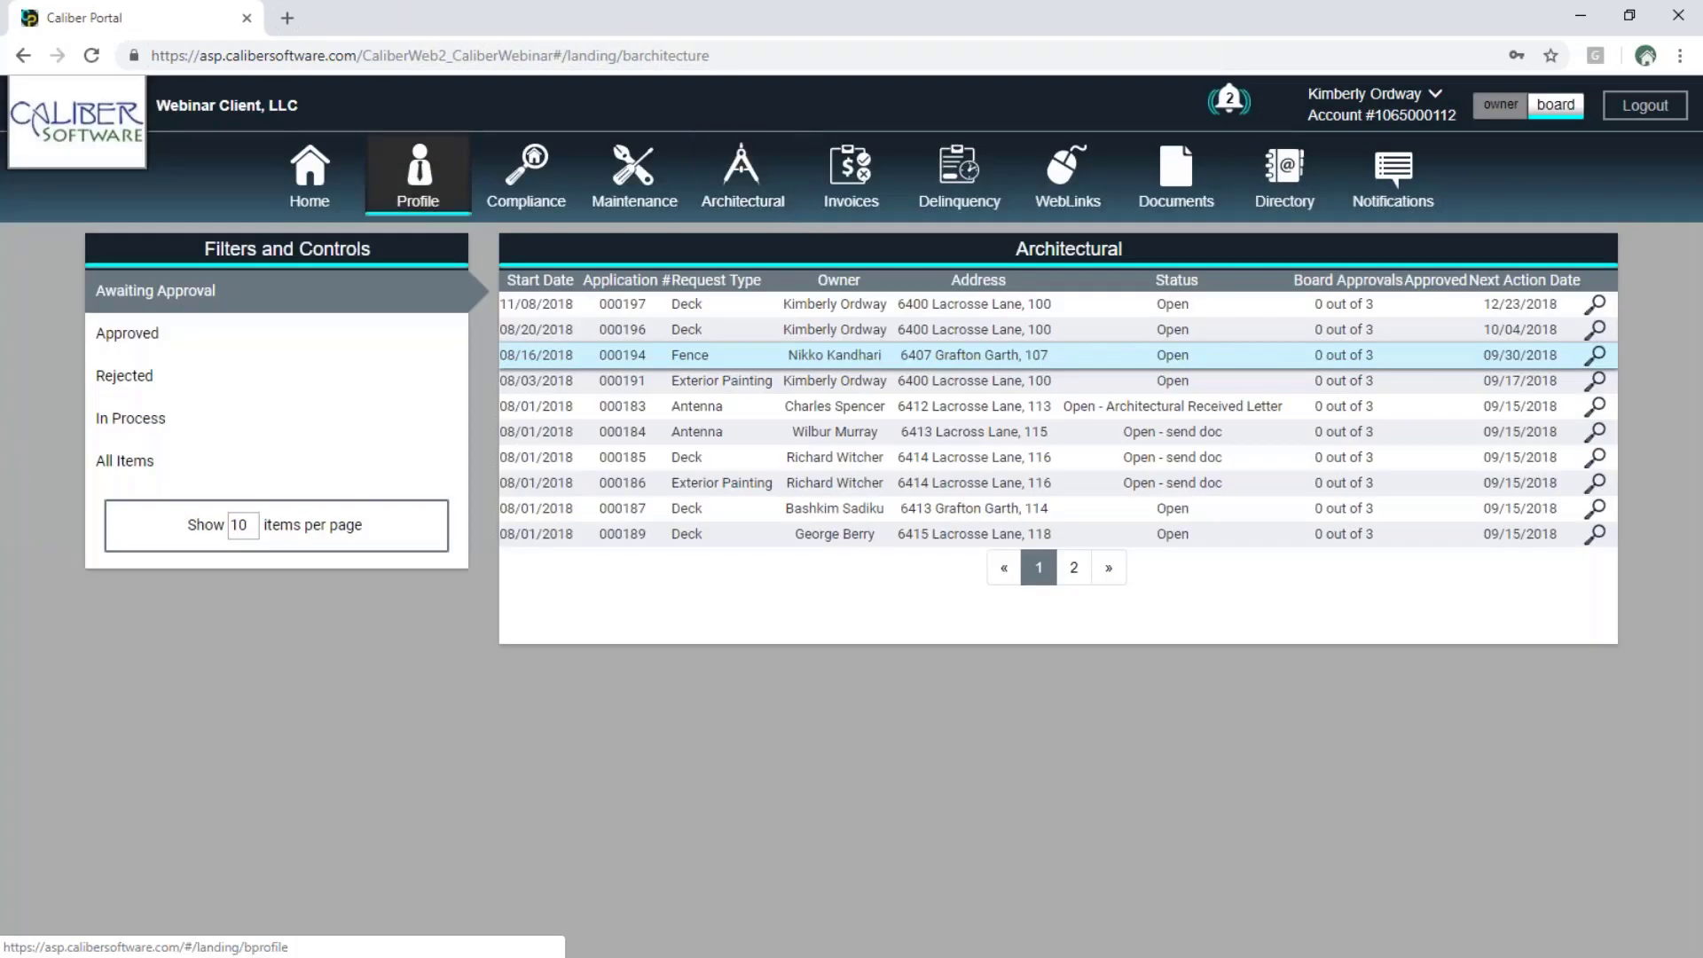
Review Phone, Address, Account Records and Signature profile pages, then turn on Show Name in Directory Settings.
click(447, 196)
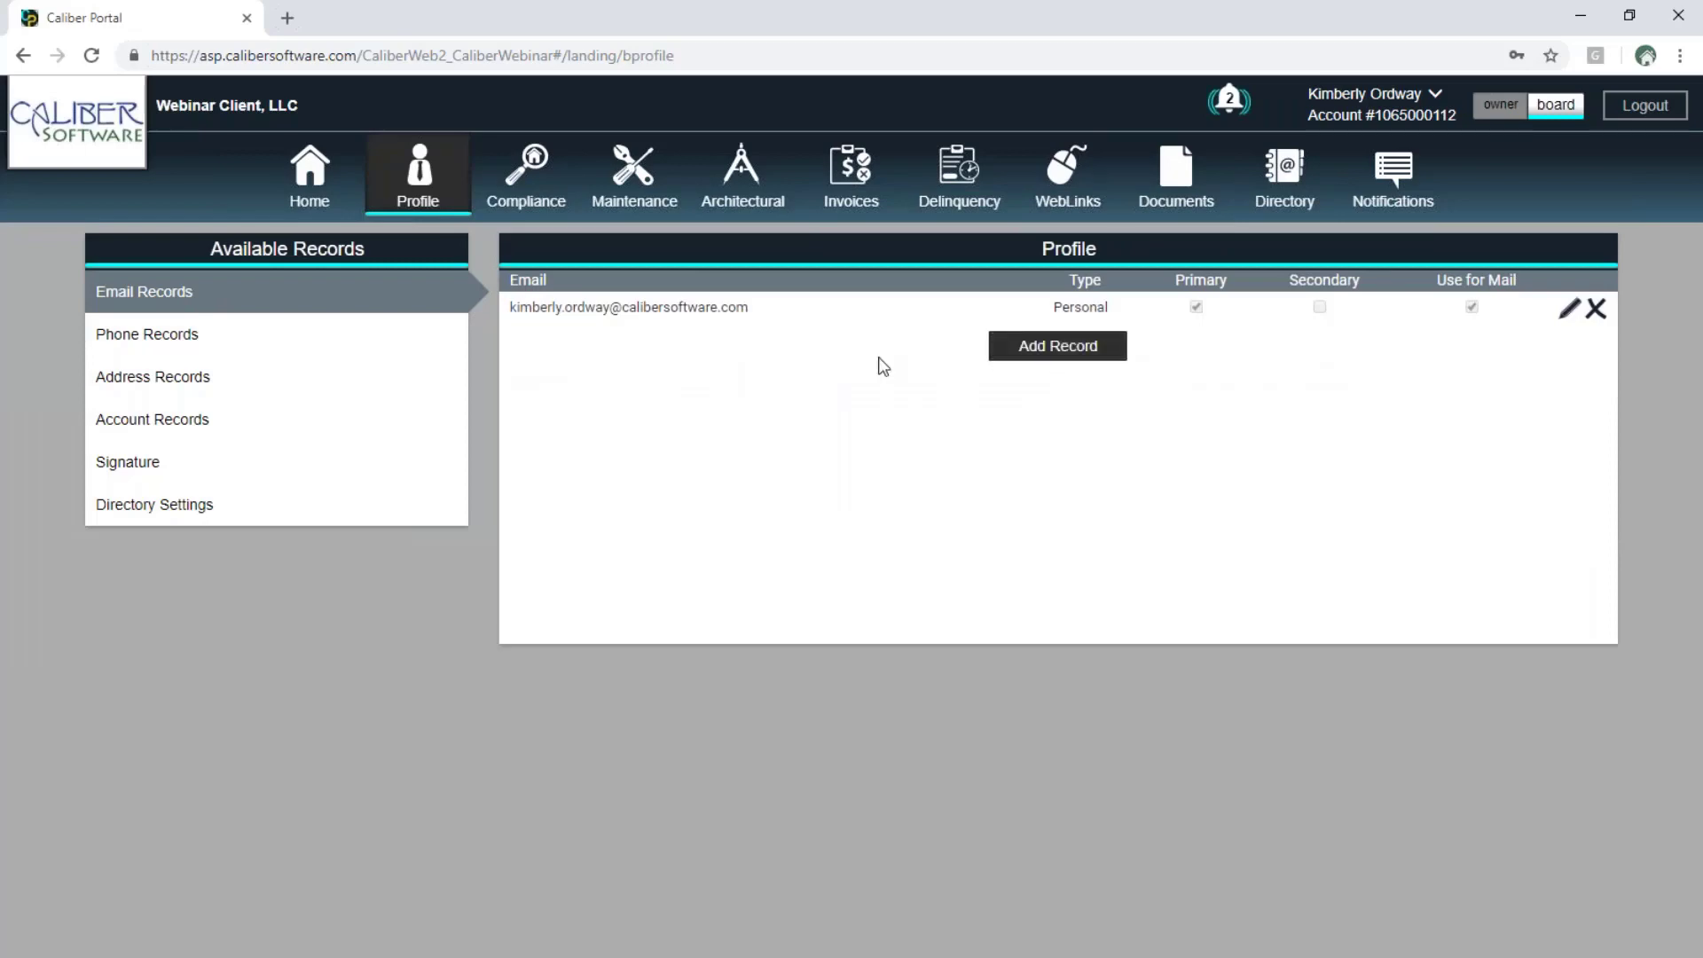
click(167, 335)
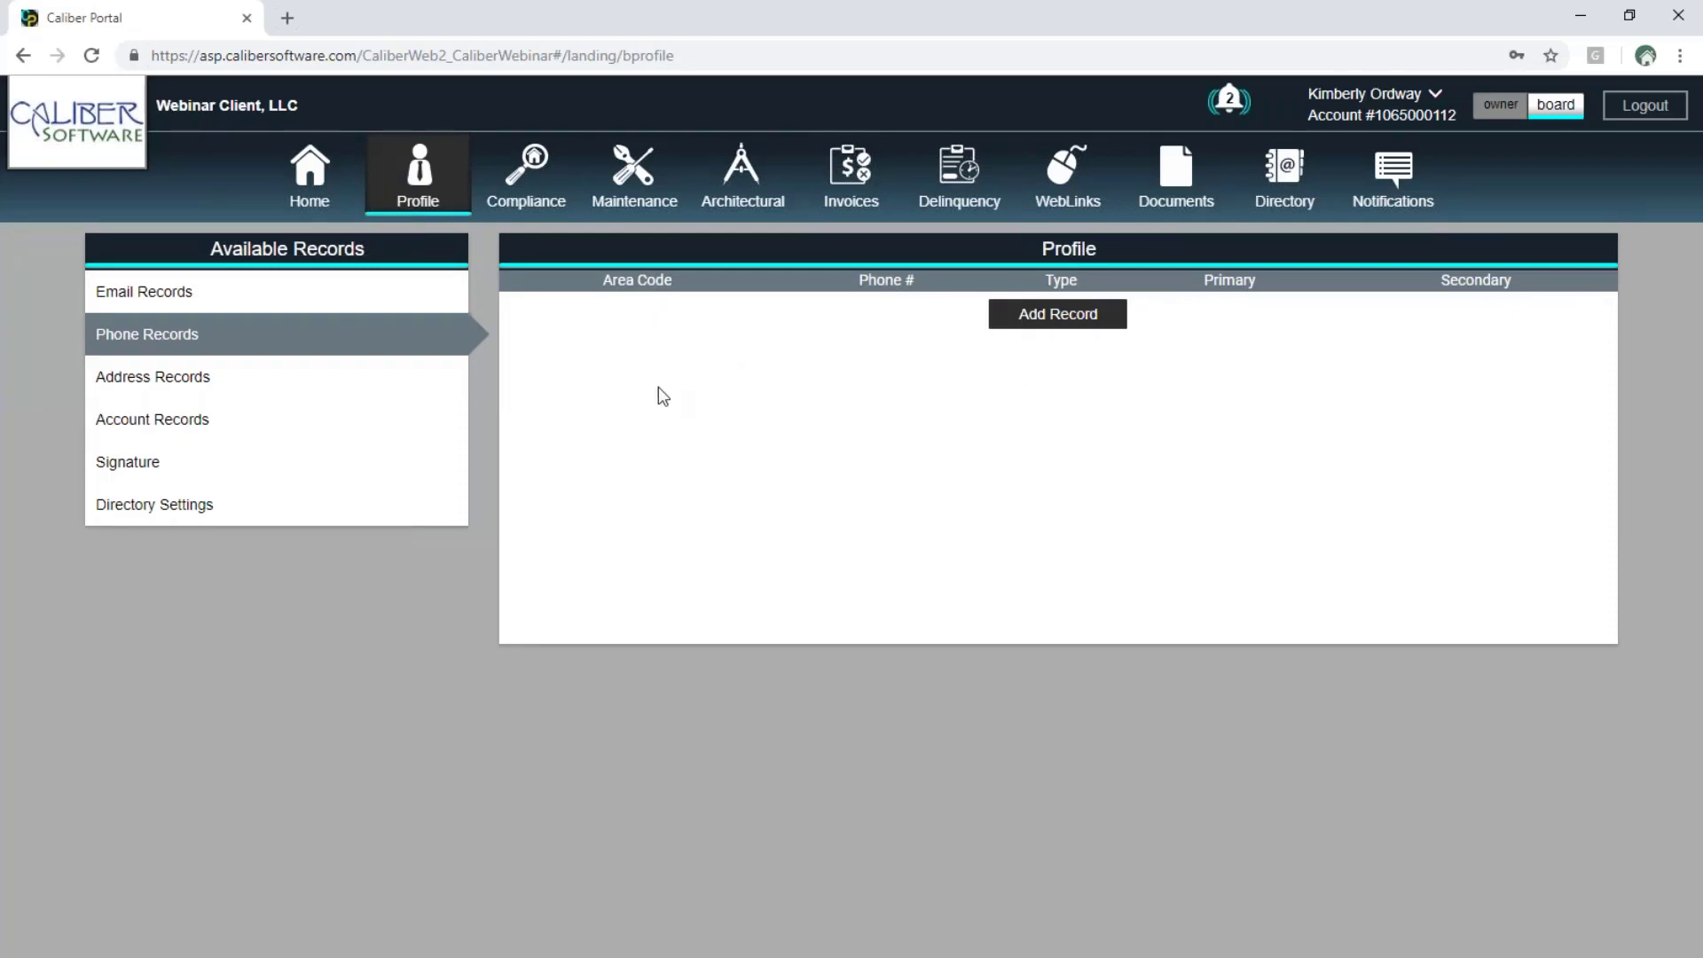
click(171, 379)
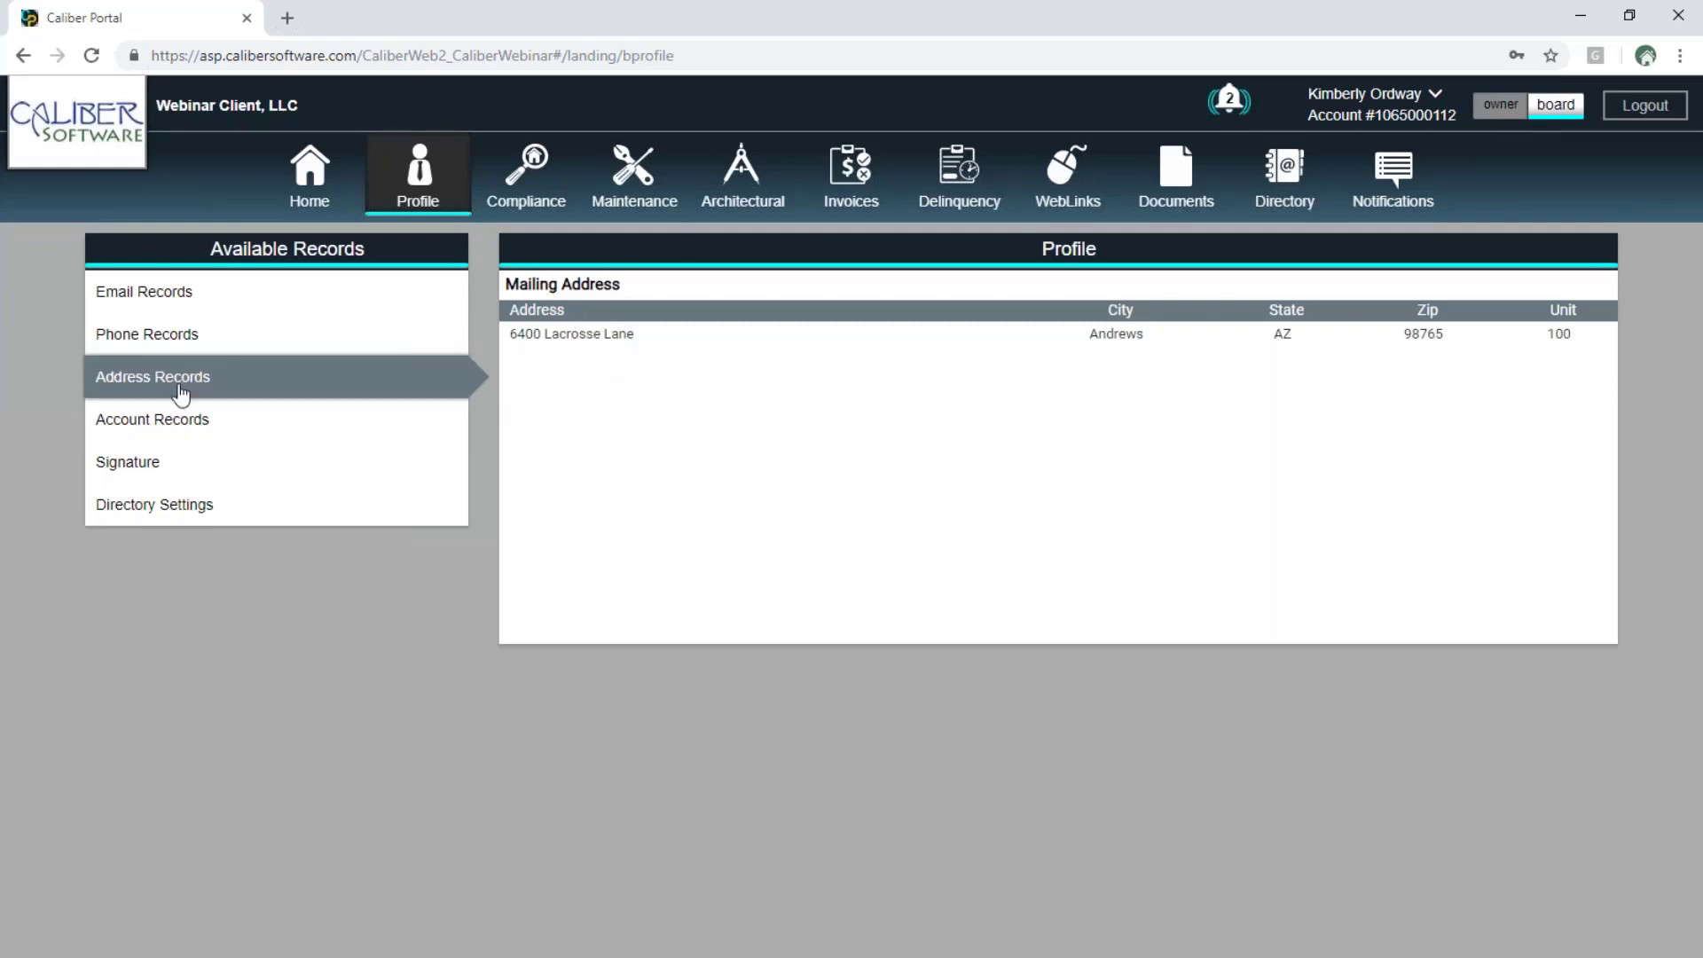
click(172, 424)
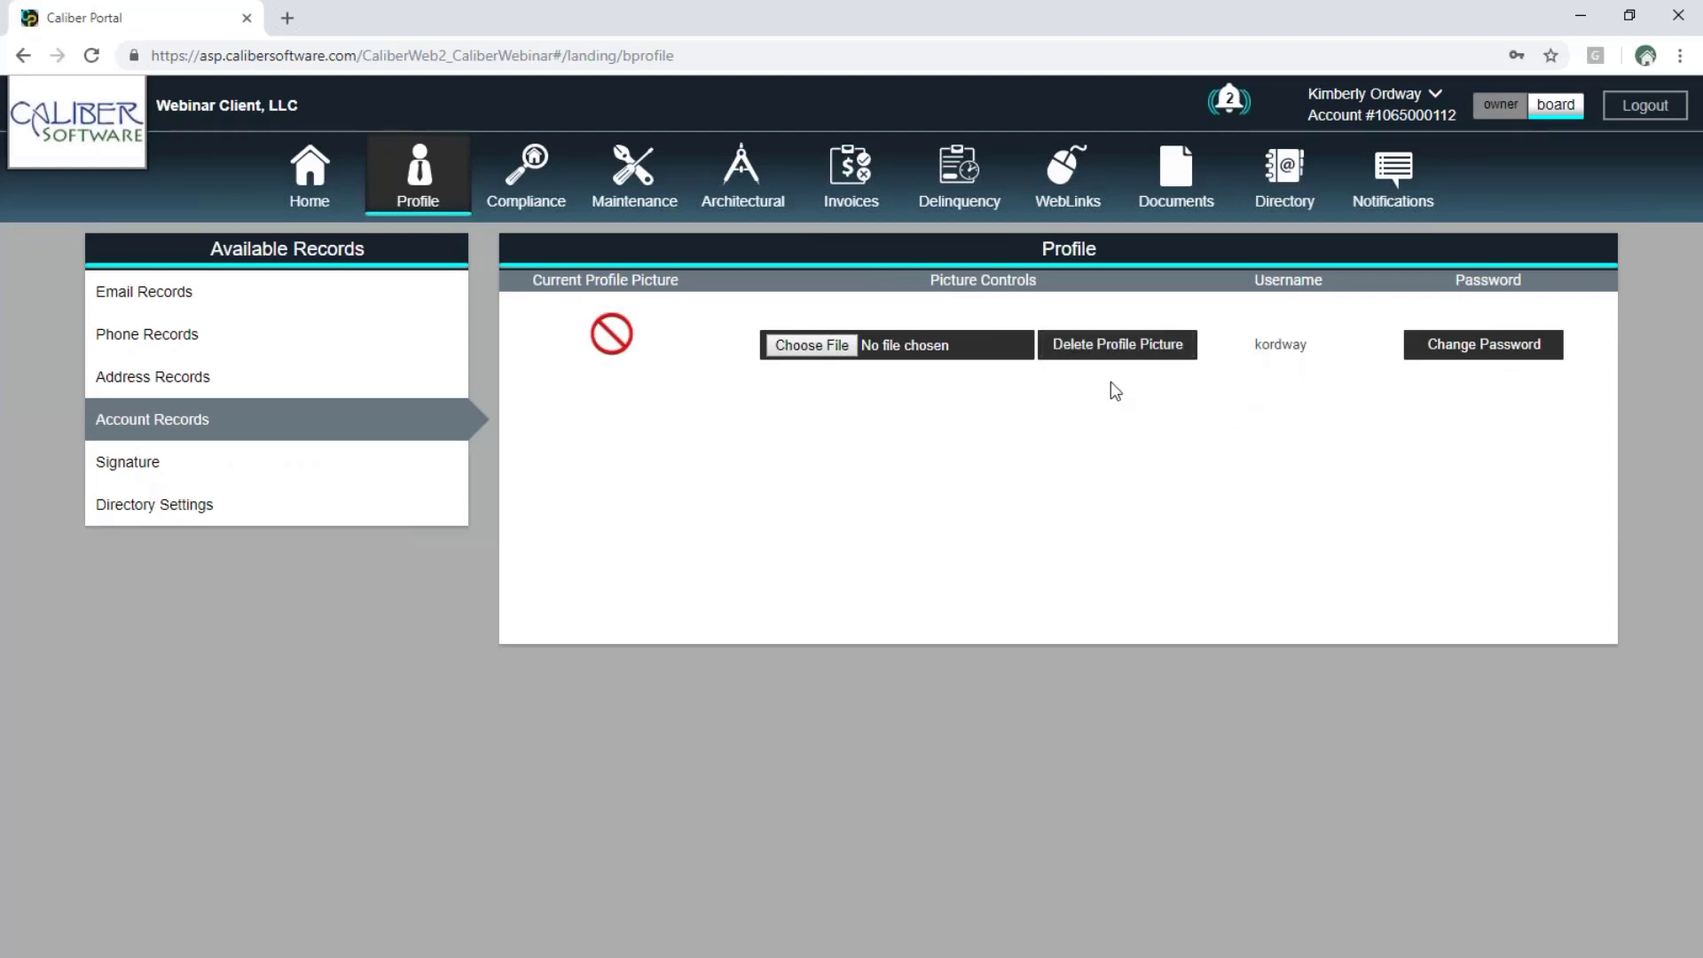
click(170, 483)
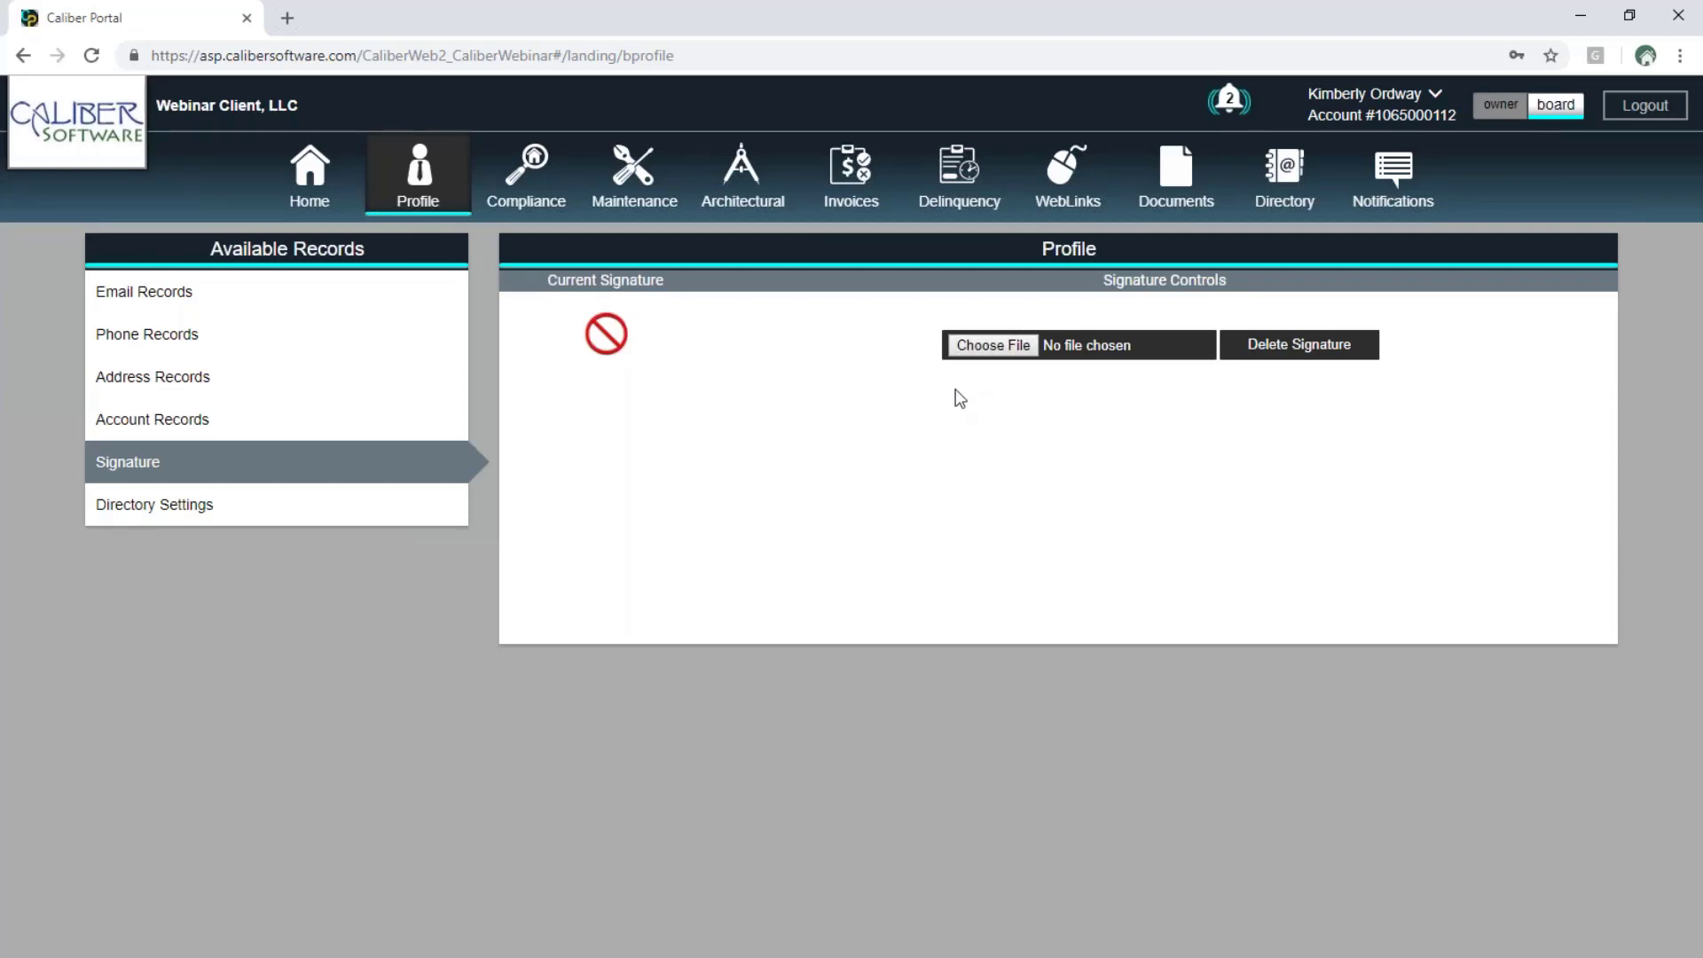
click(167, 521)
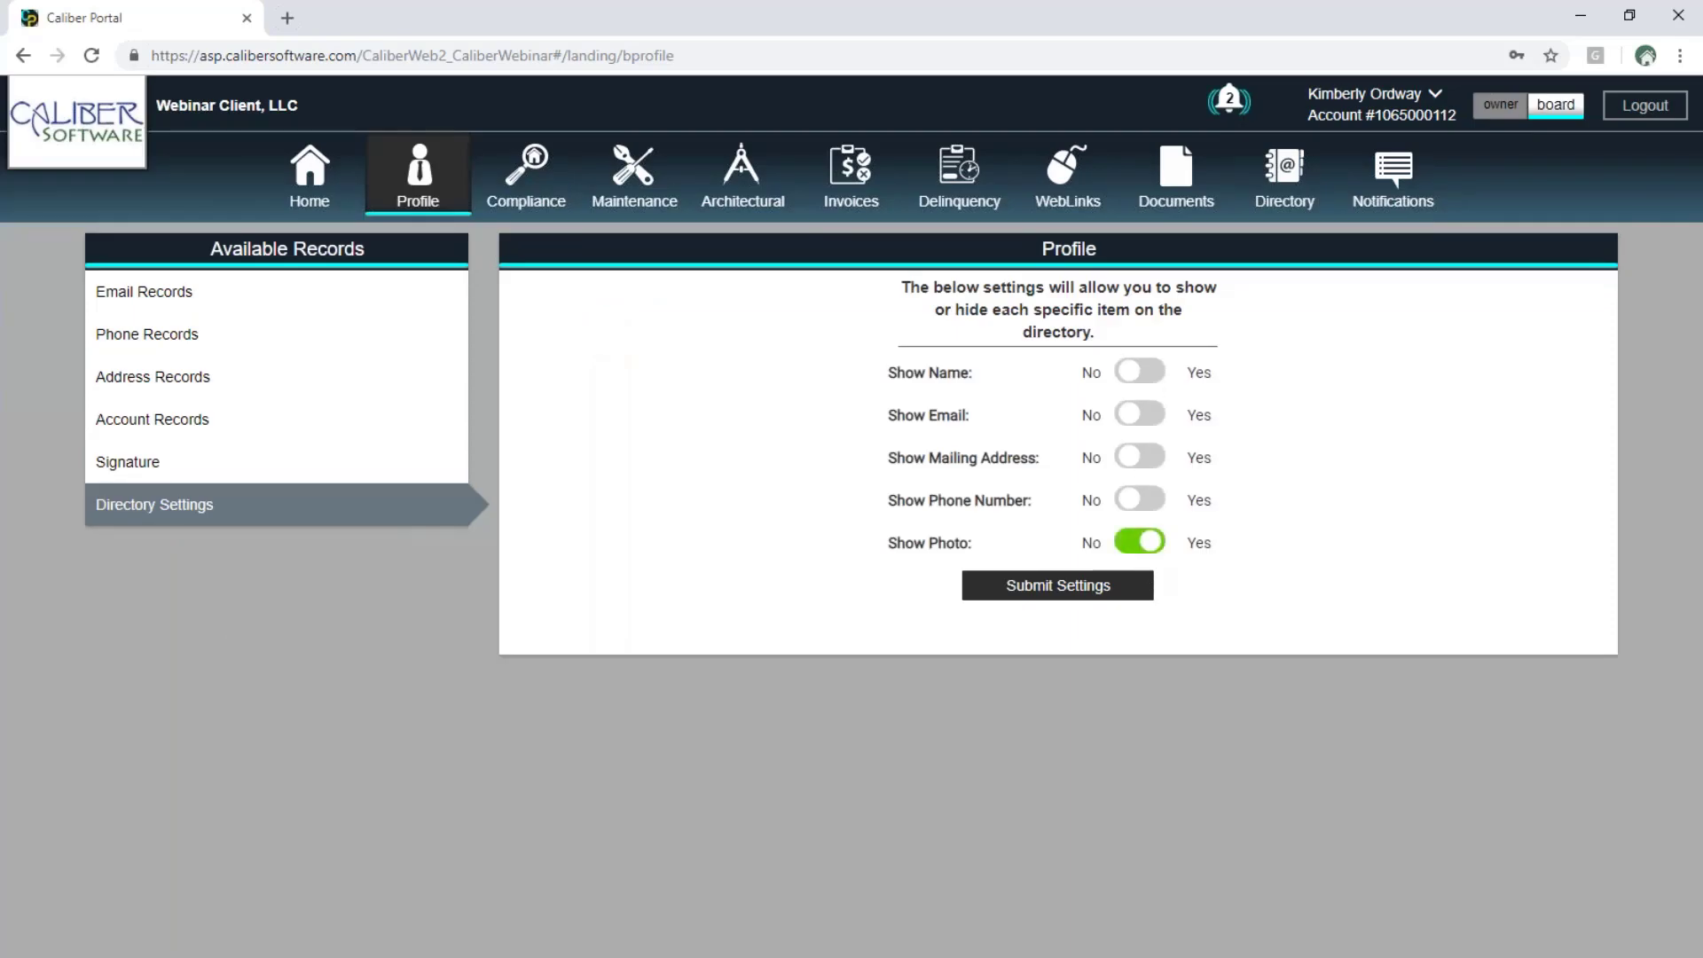
click(1143, 370)
click(524, 197)
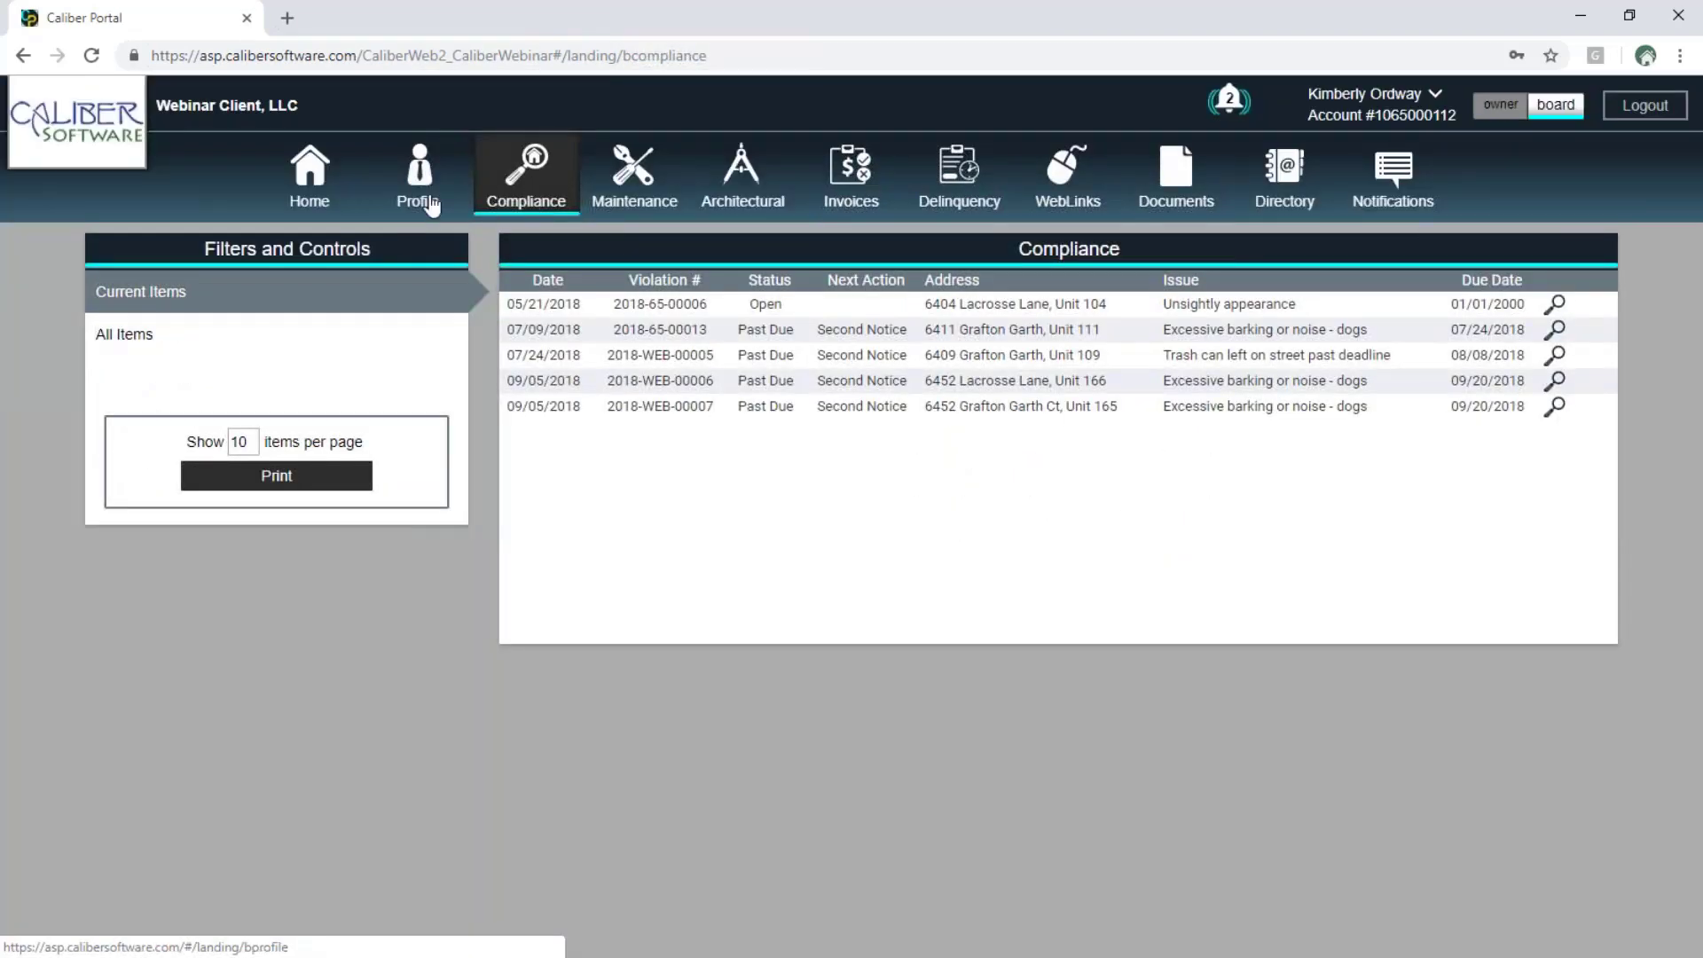
click(991, 339)
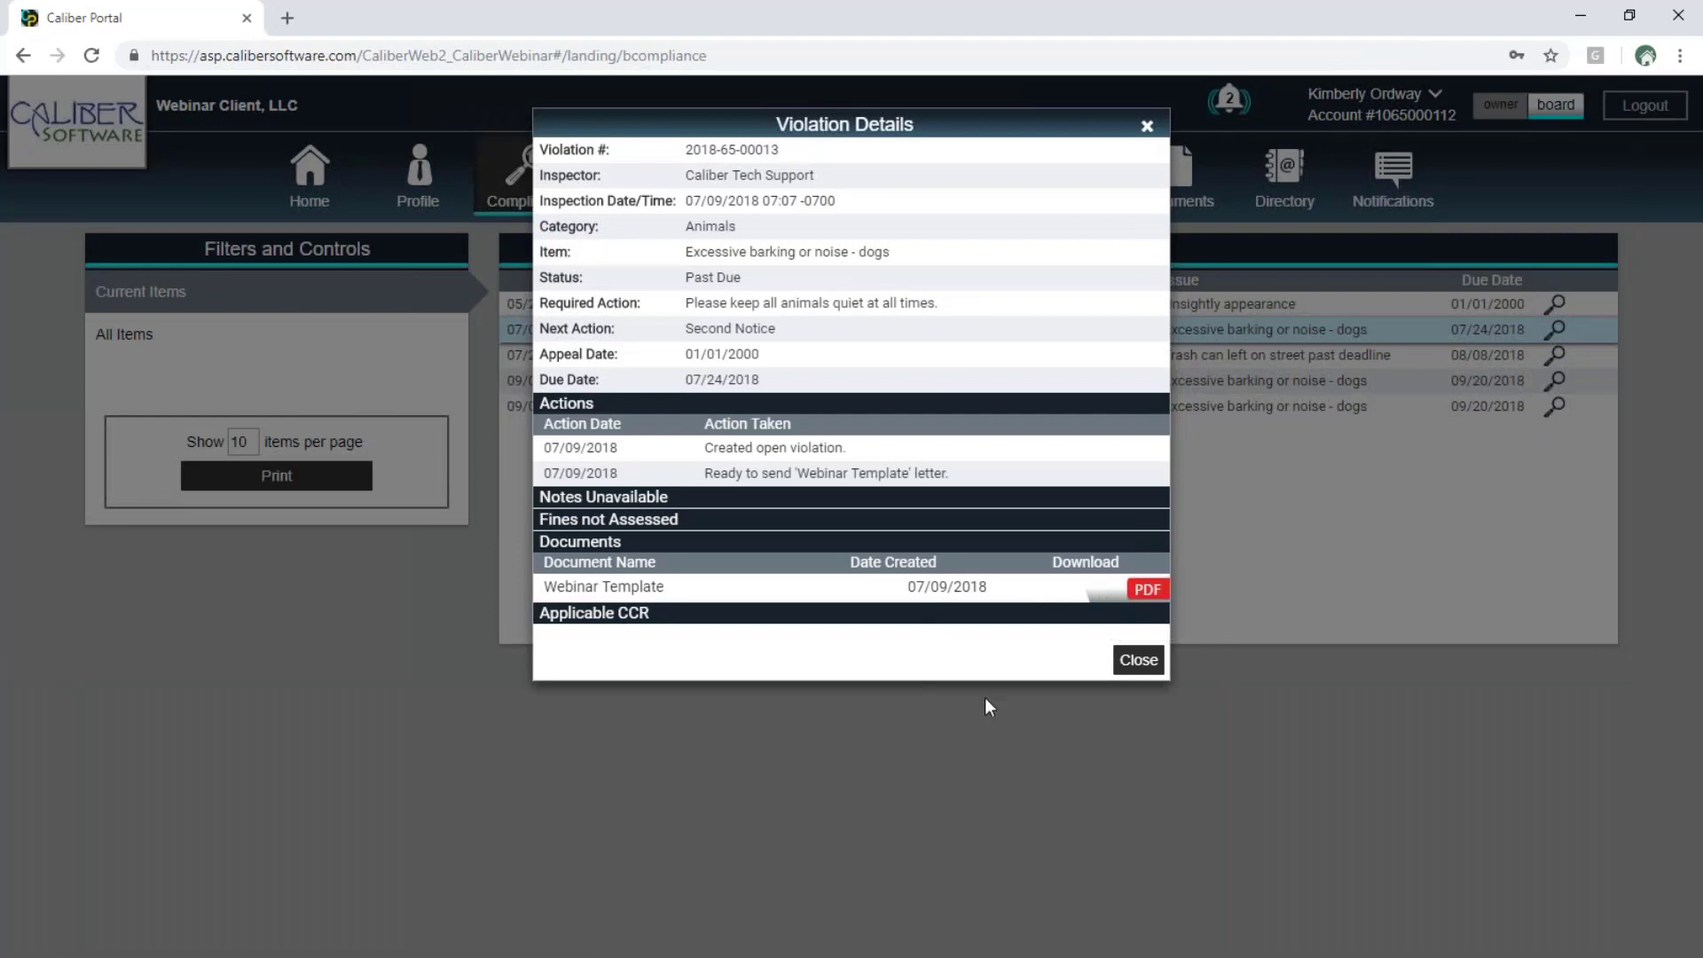
click(1138, 661)
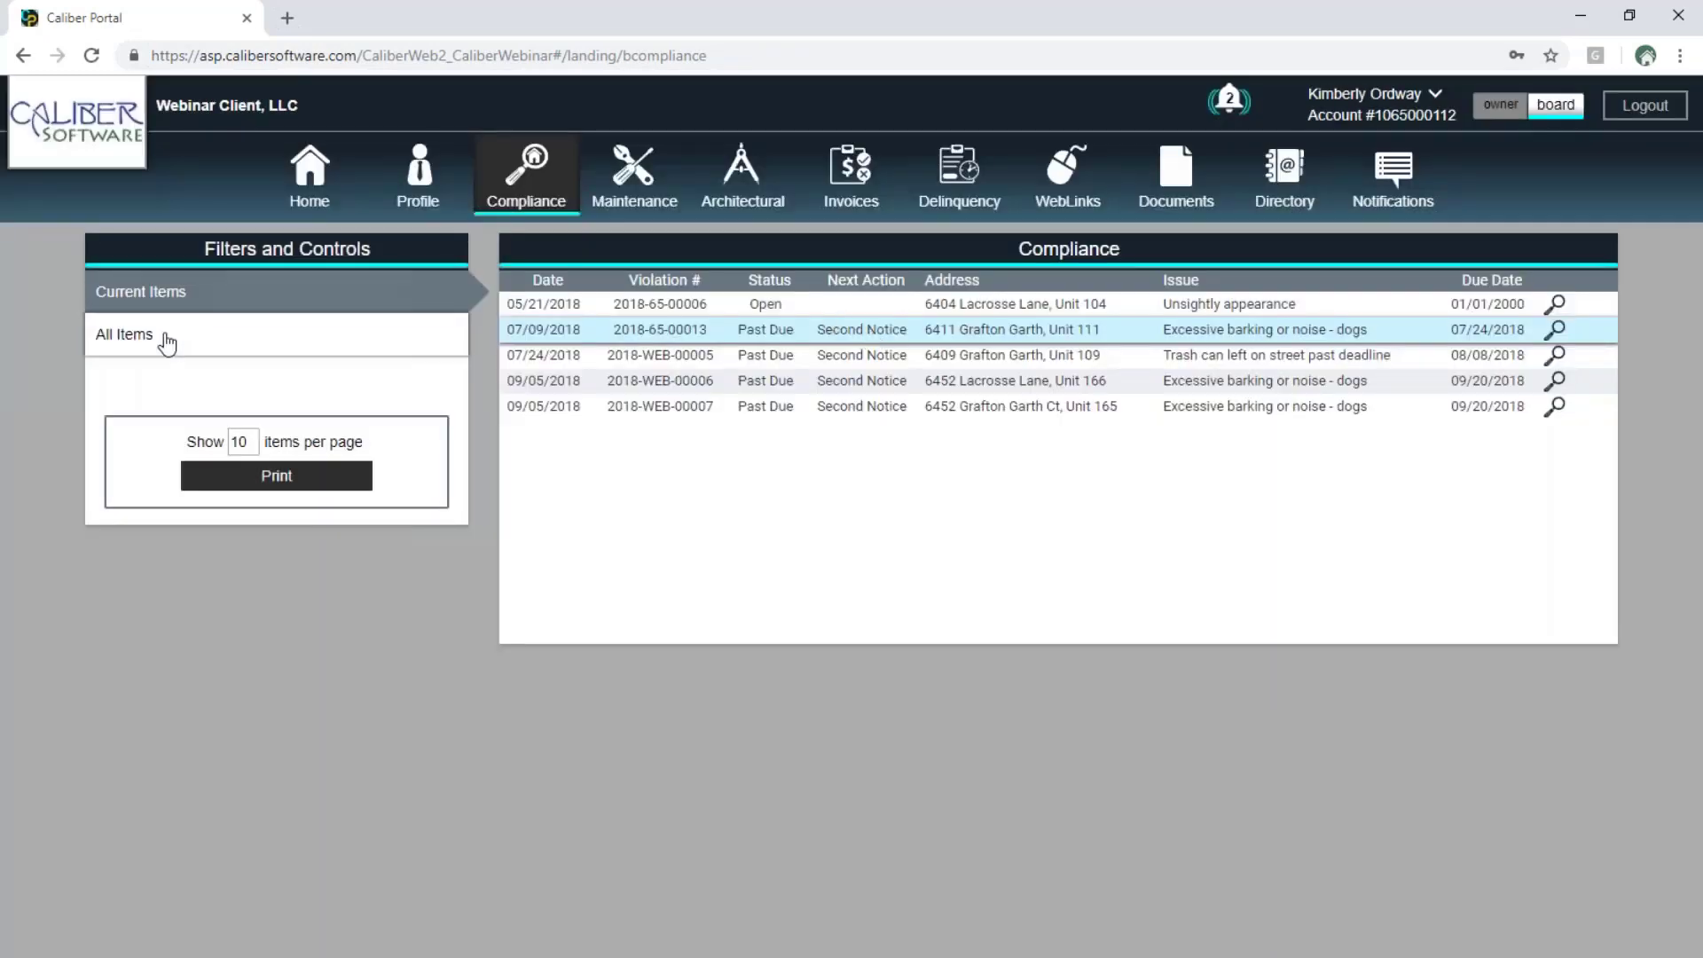
click(165, 343)
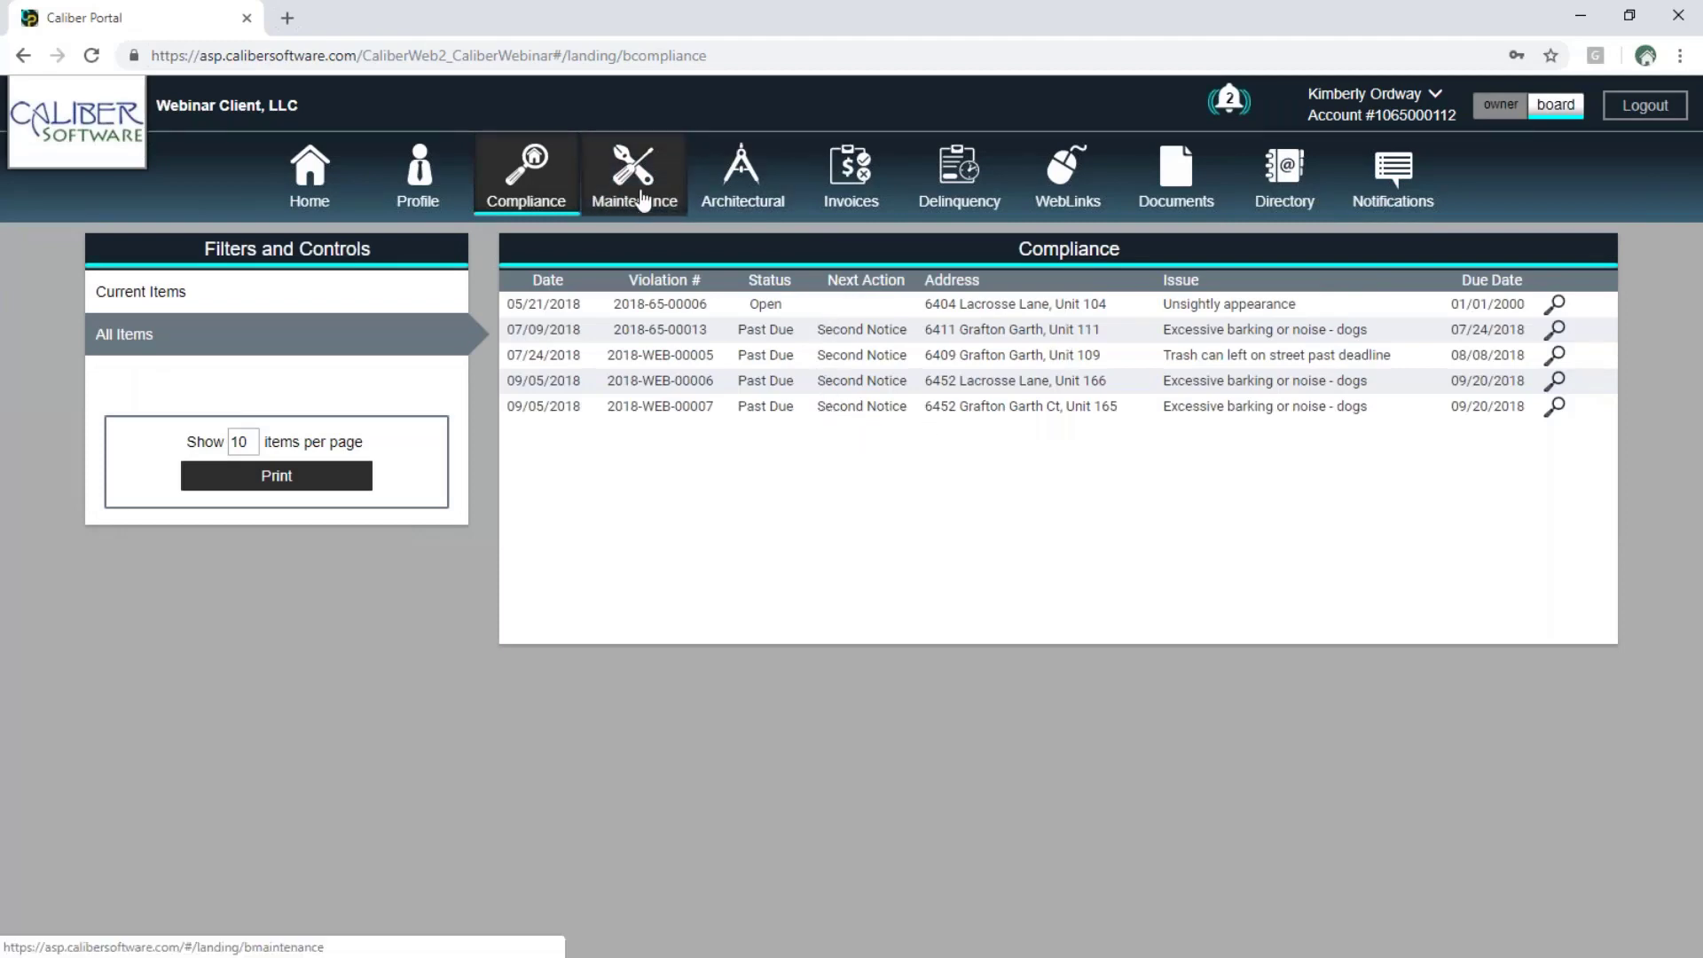
View and close the pictures and details of Automatic Gate work order 2018-WEB-00008.
click(669, 192)
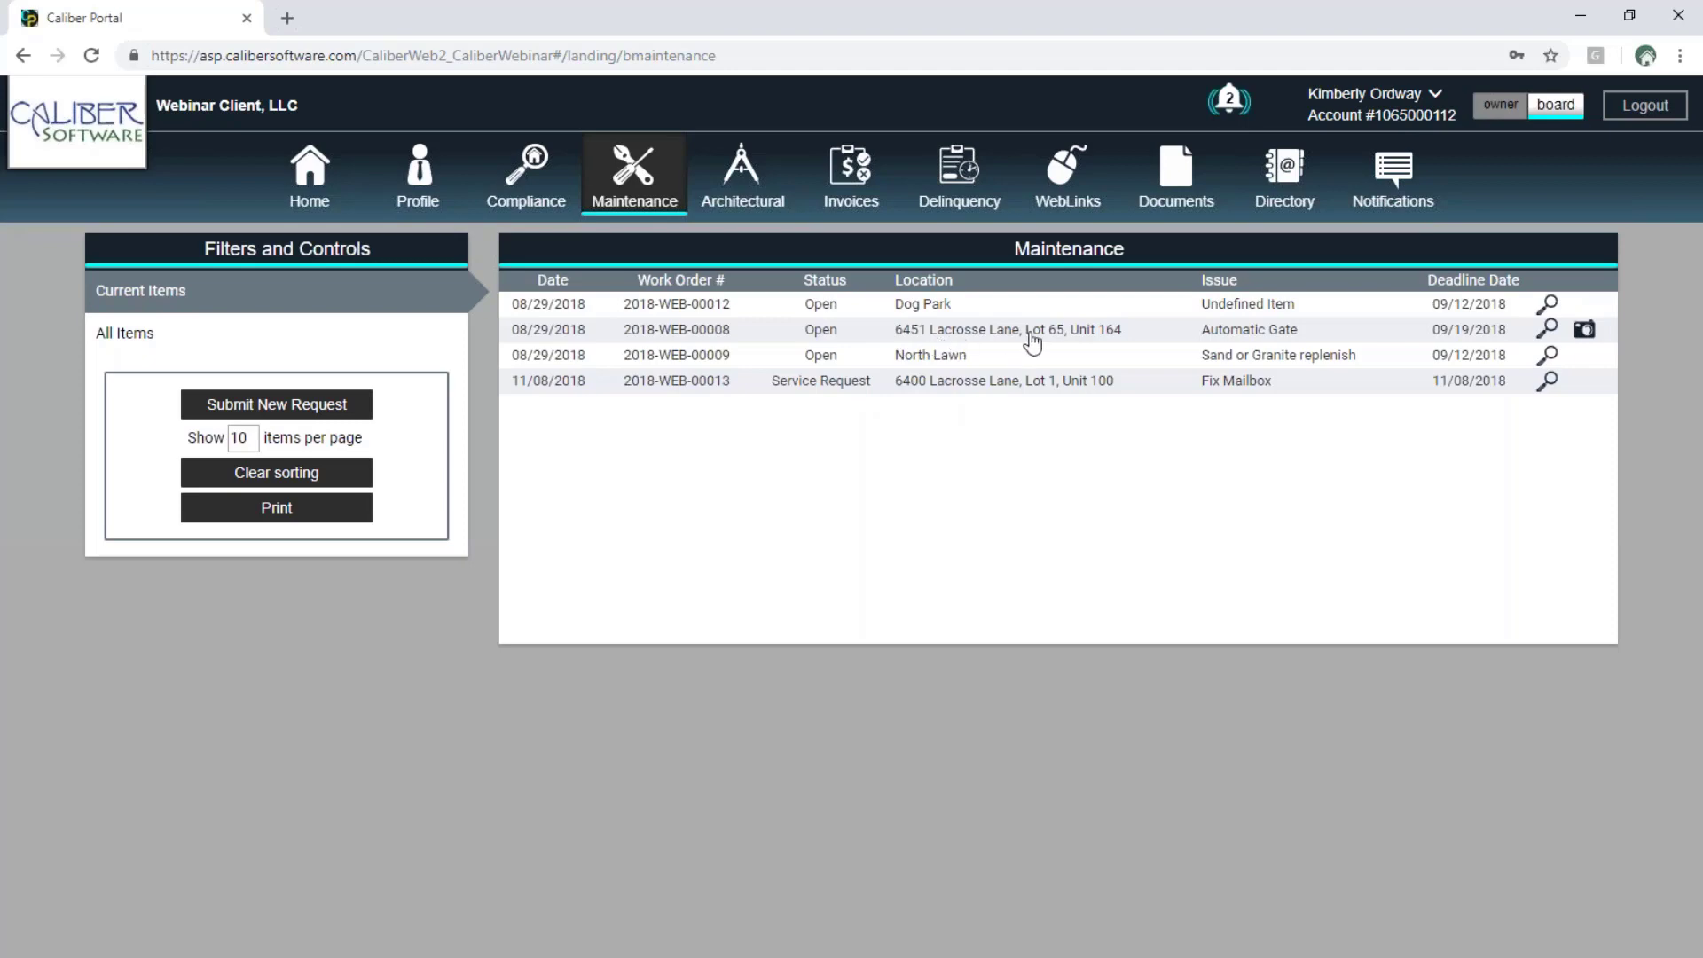
click(1585, 331)
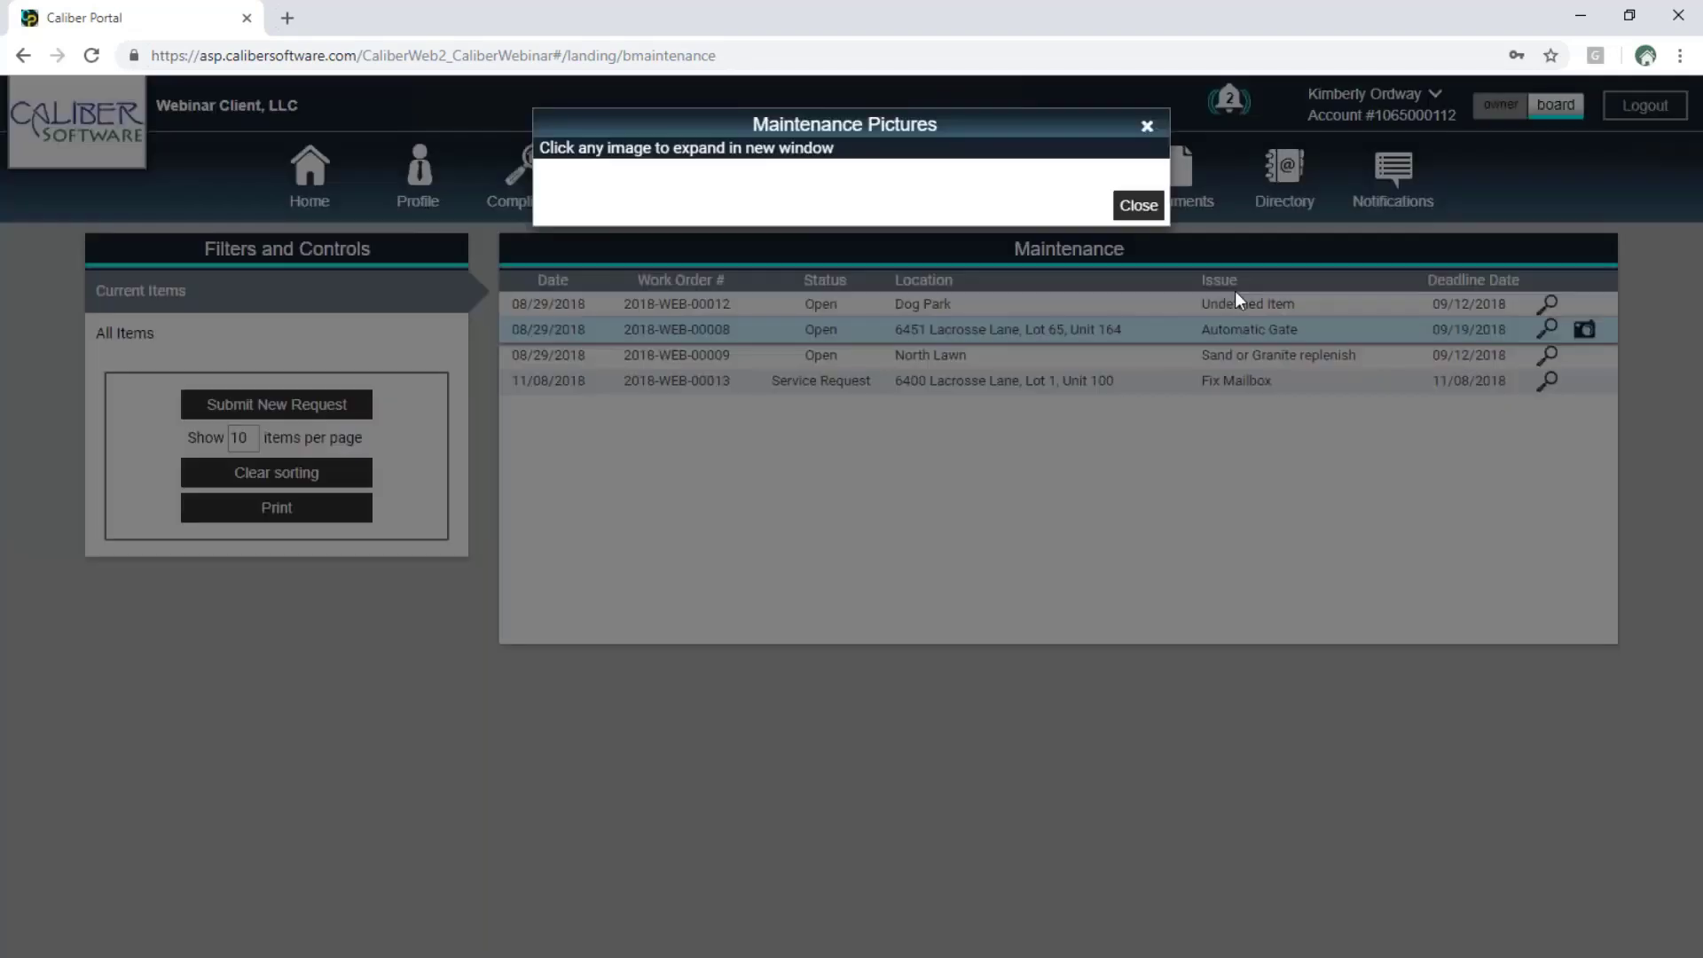
click(1131, 206)
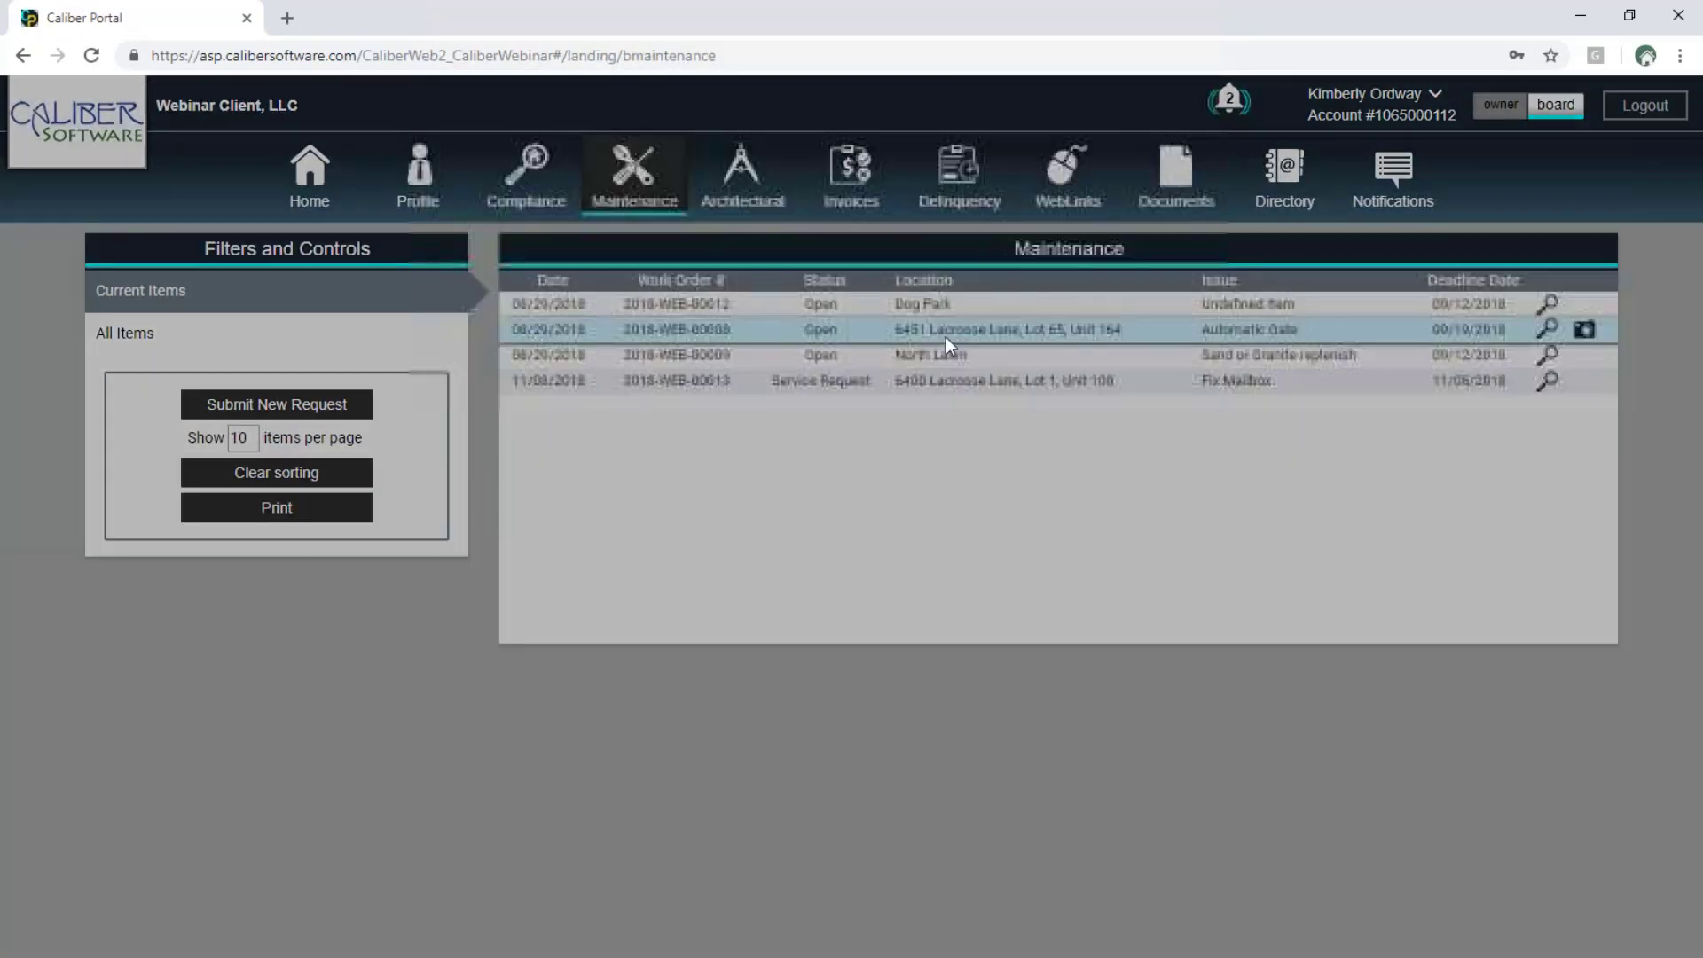
click(946, 337)
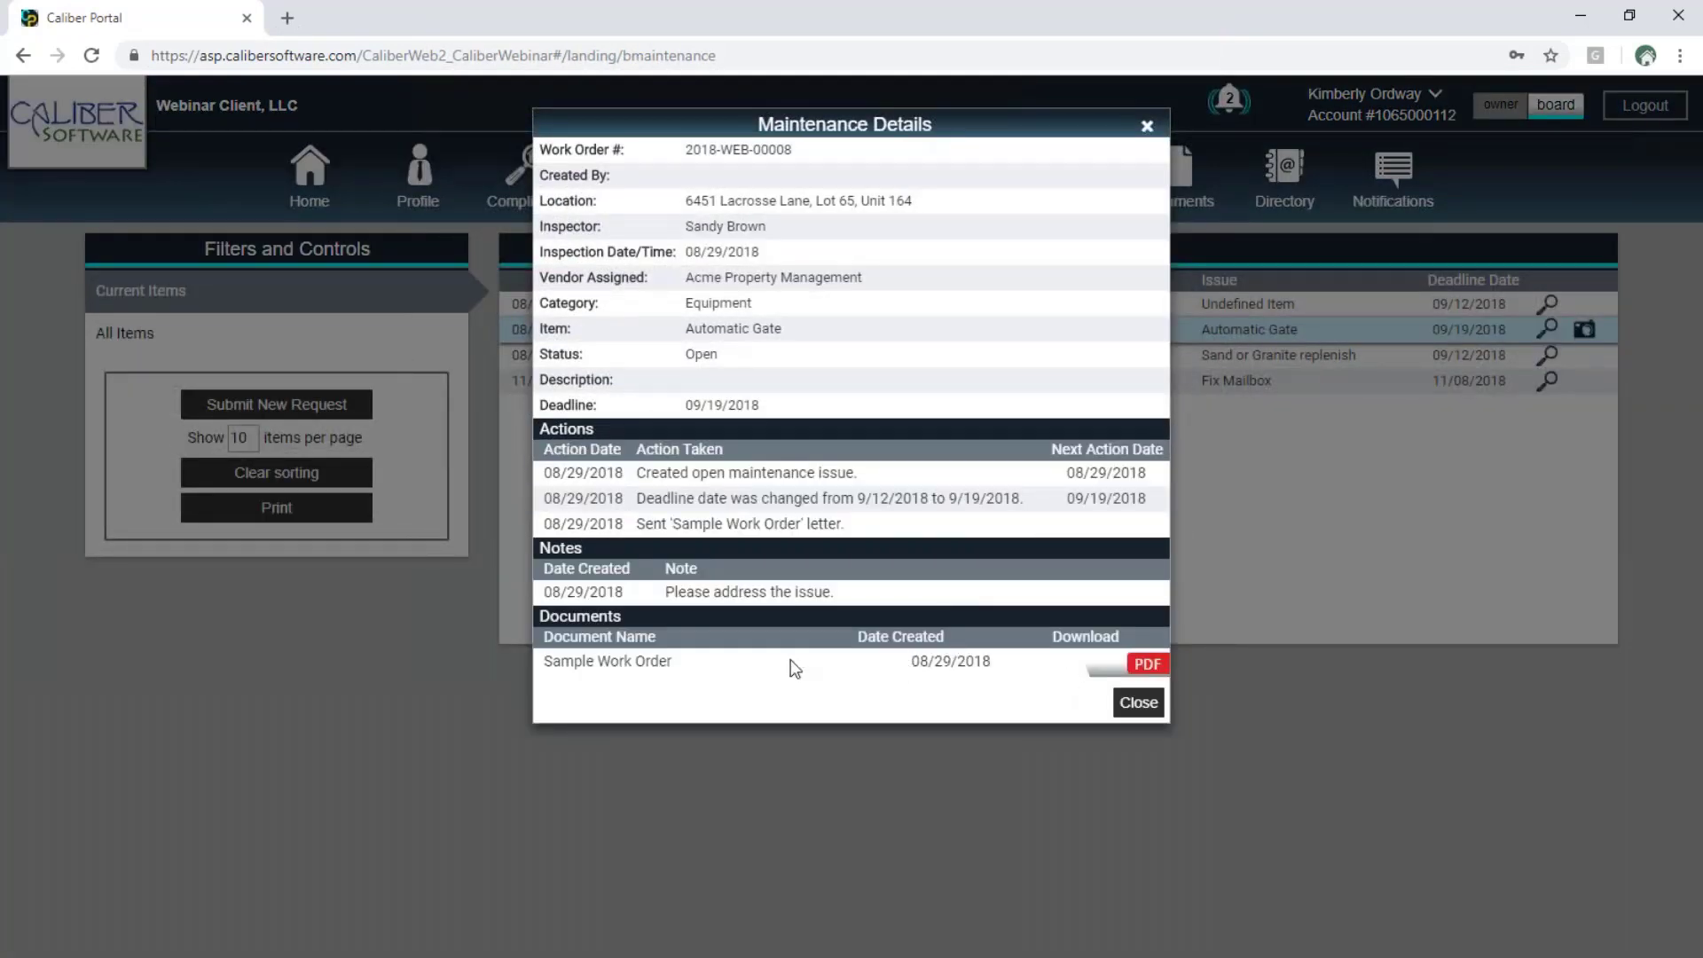
click(1139, 703)
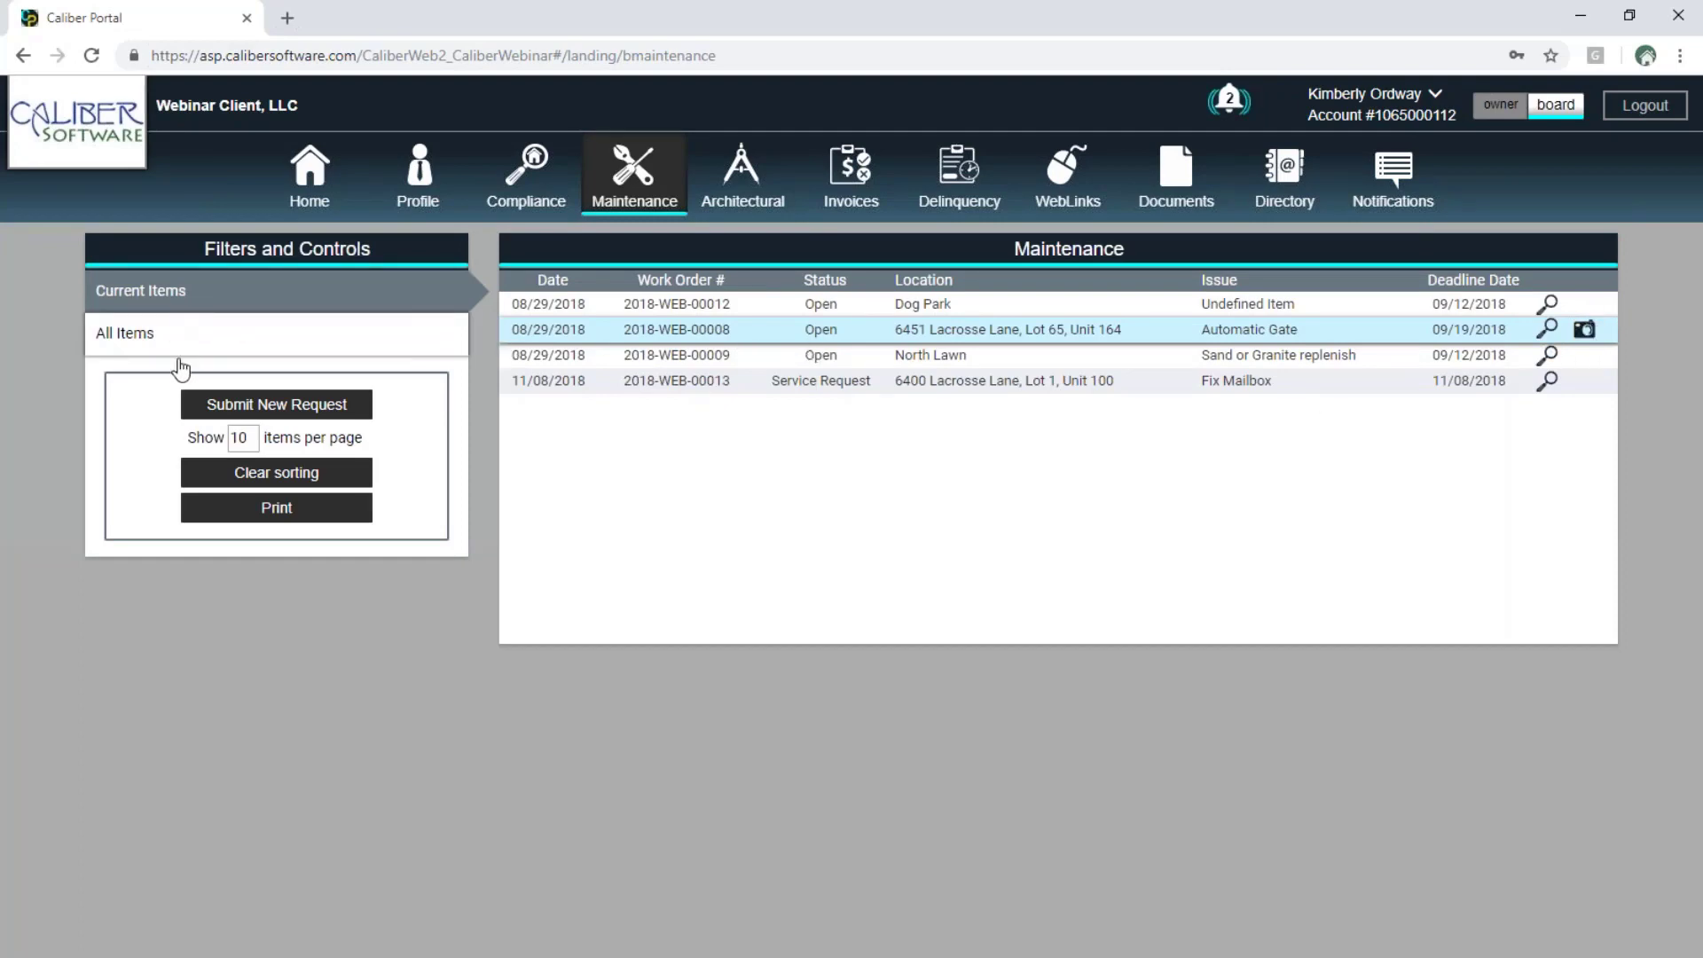
Submit a Common Area request at the Dog Park, category Landscaping, item Dead Plants.
click(205, 403)
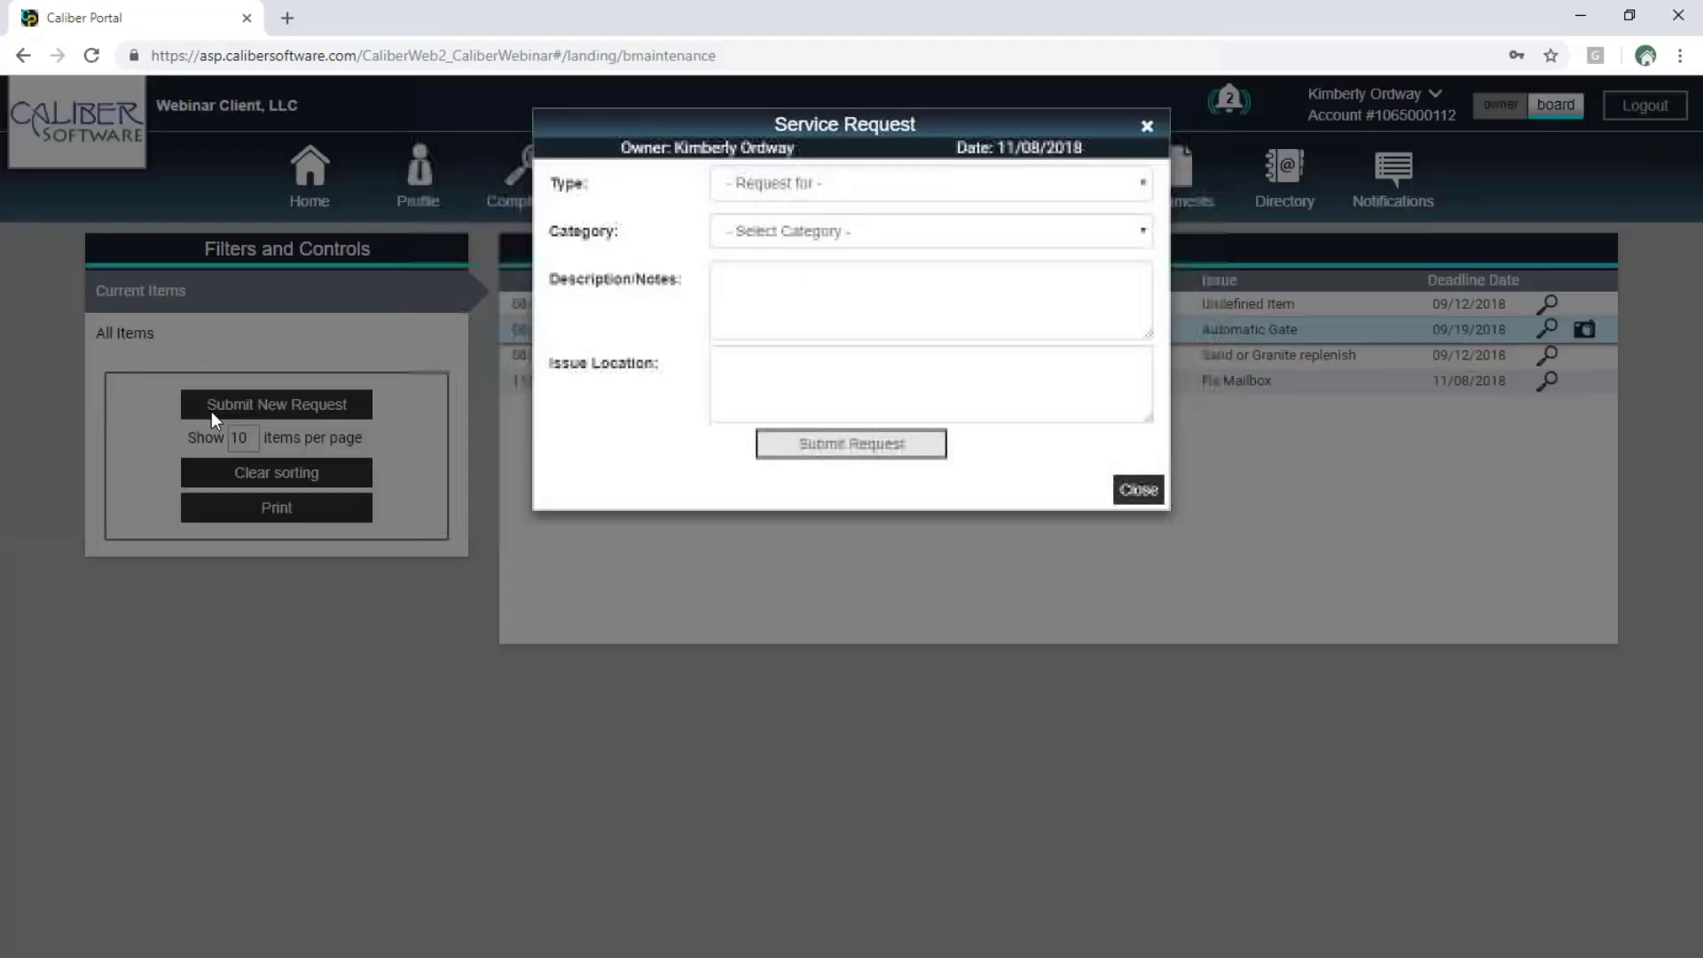
click(993, 189)
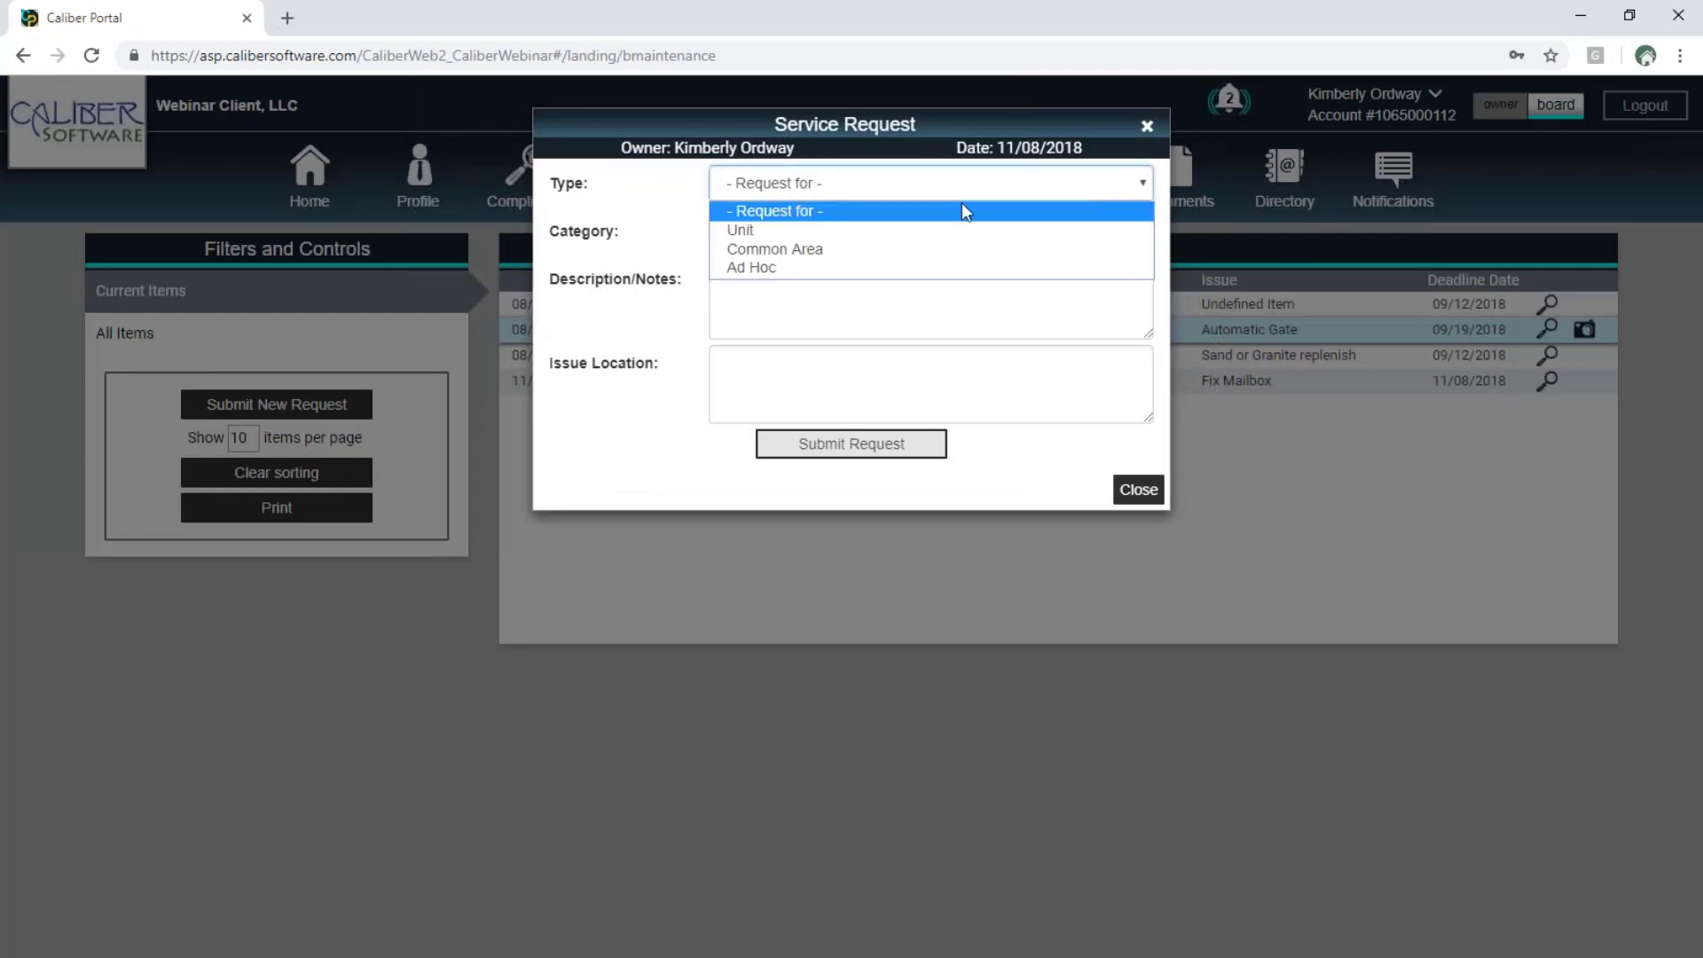
click(776, 249)
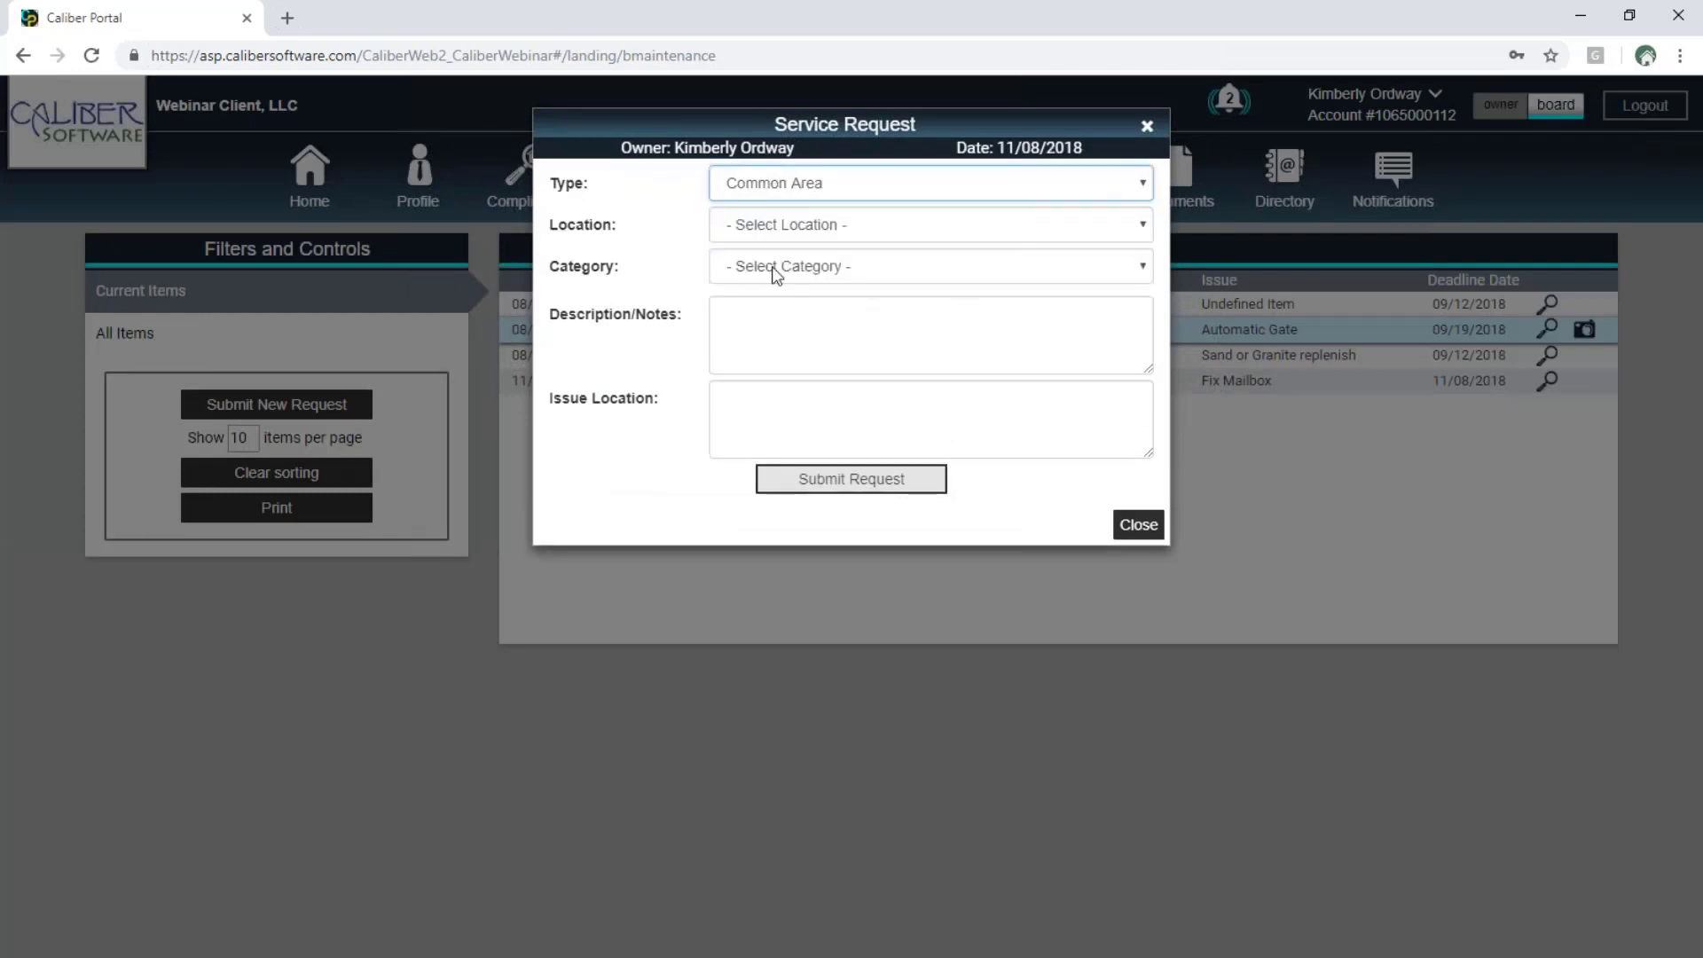
click(851, 227)
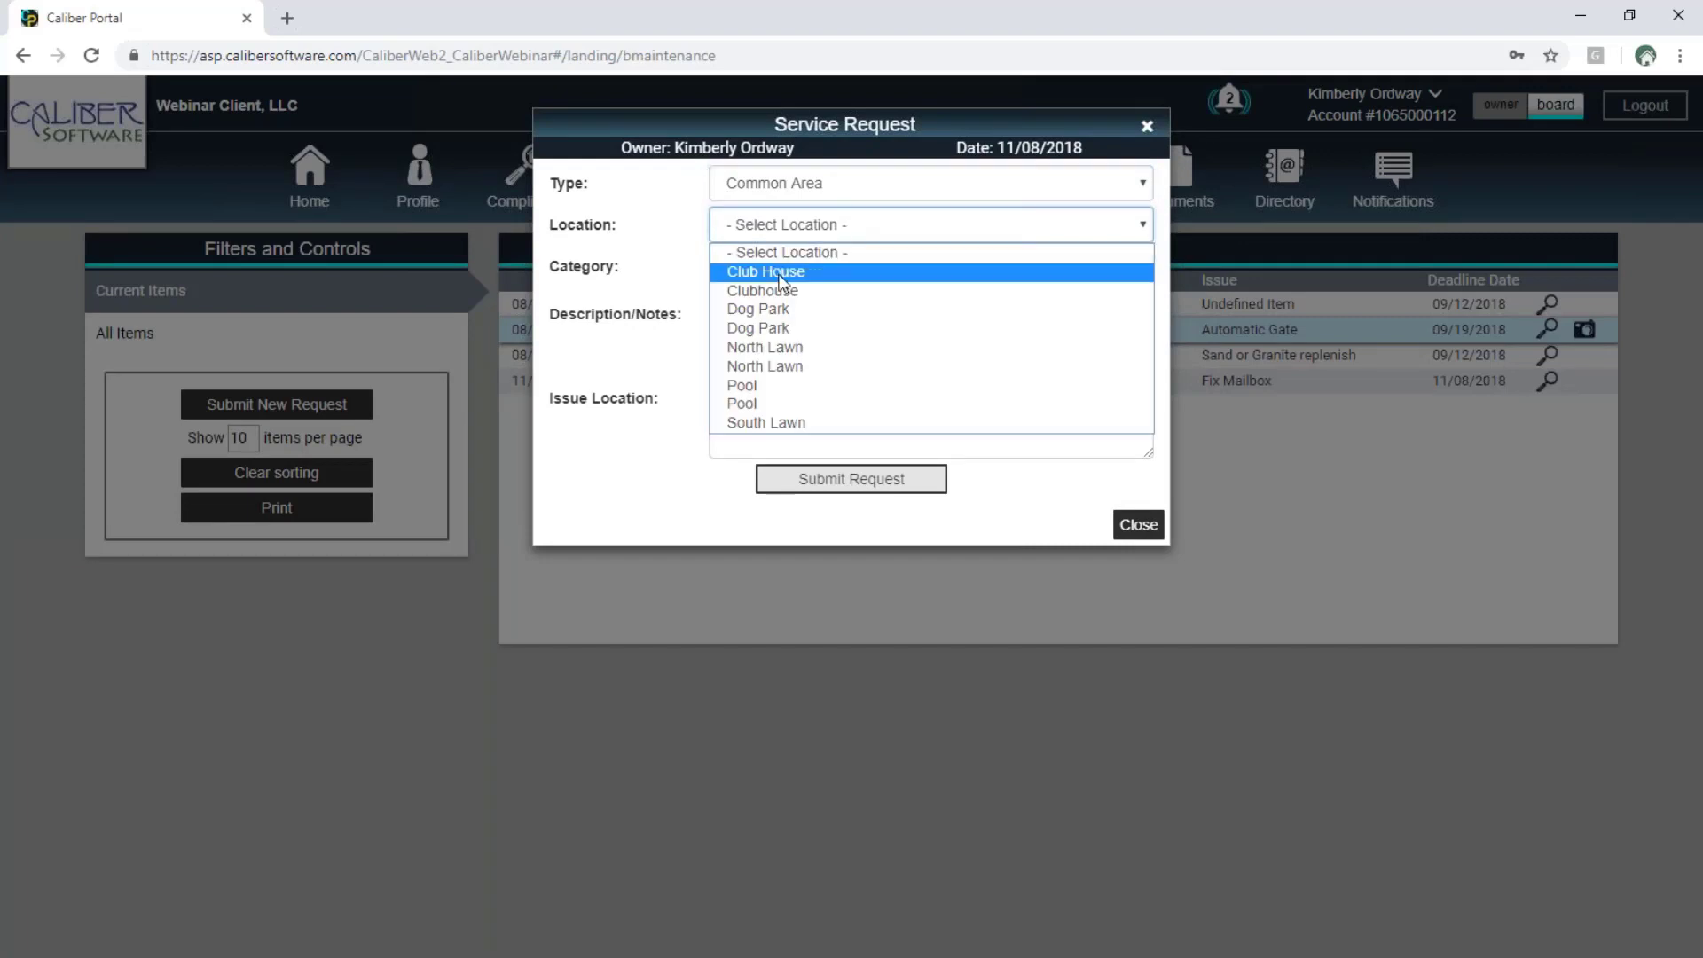
click(772, 321)
click(887, 266)
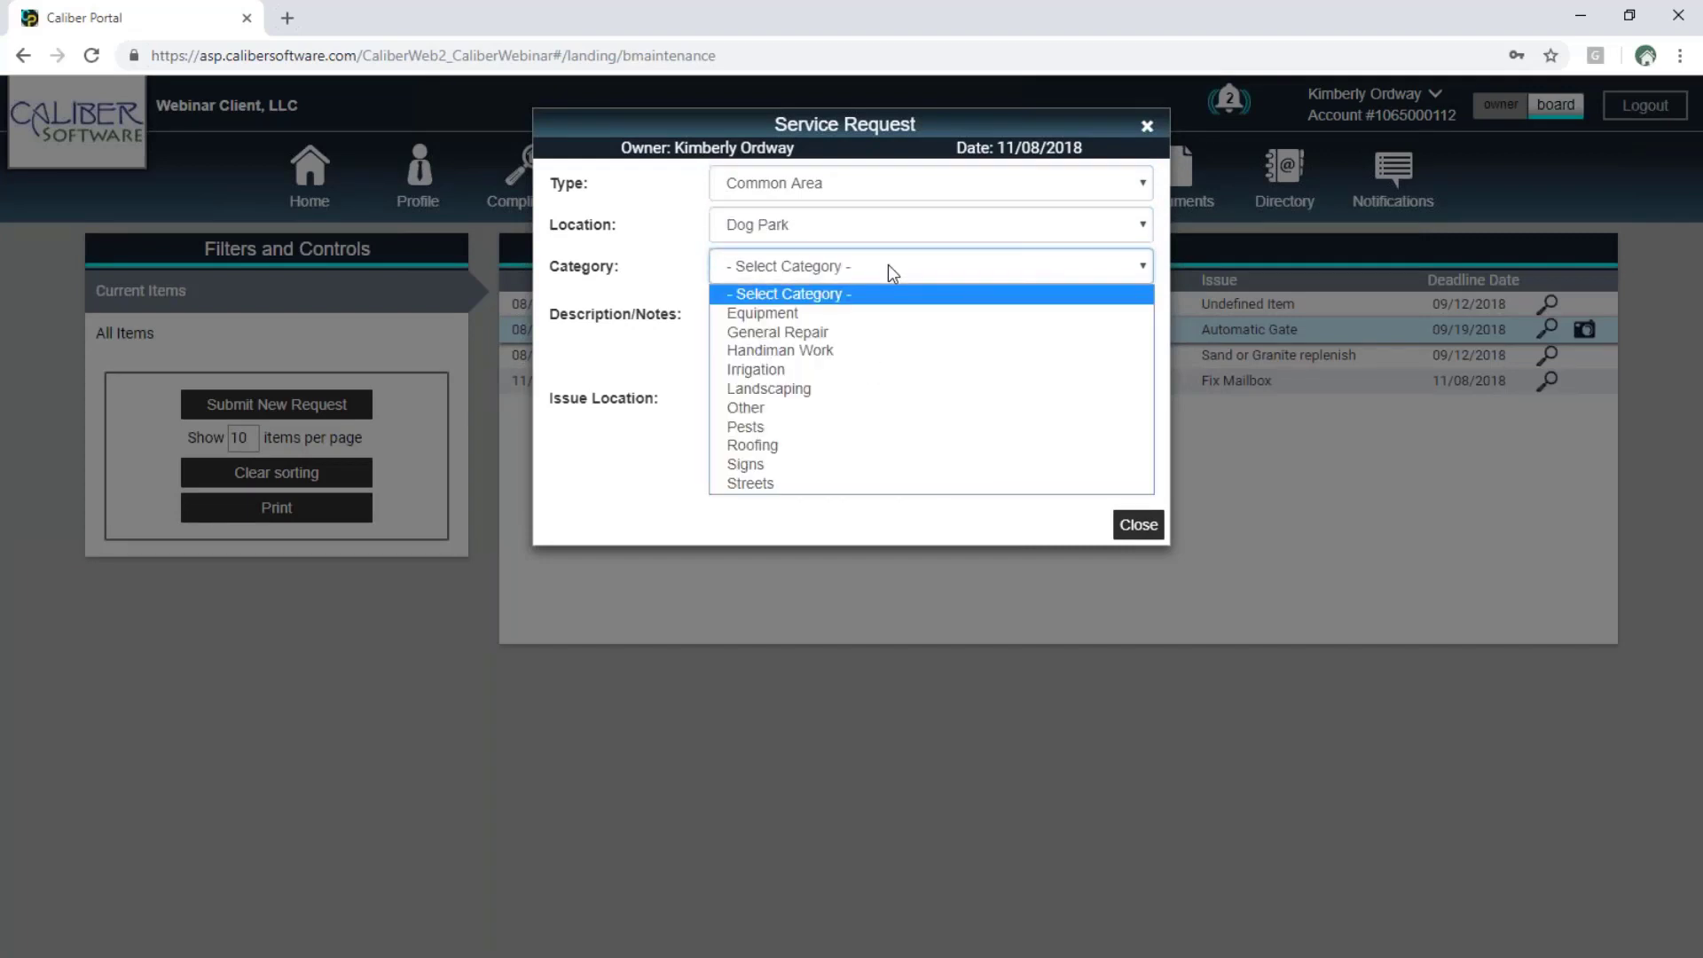
click(881, 390)
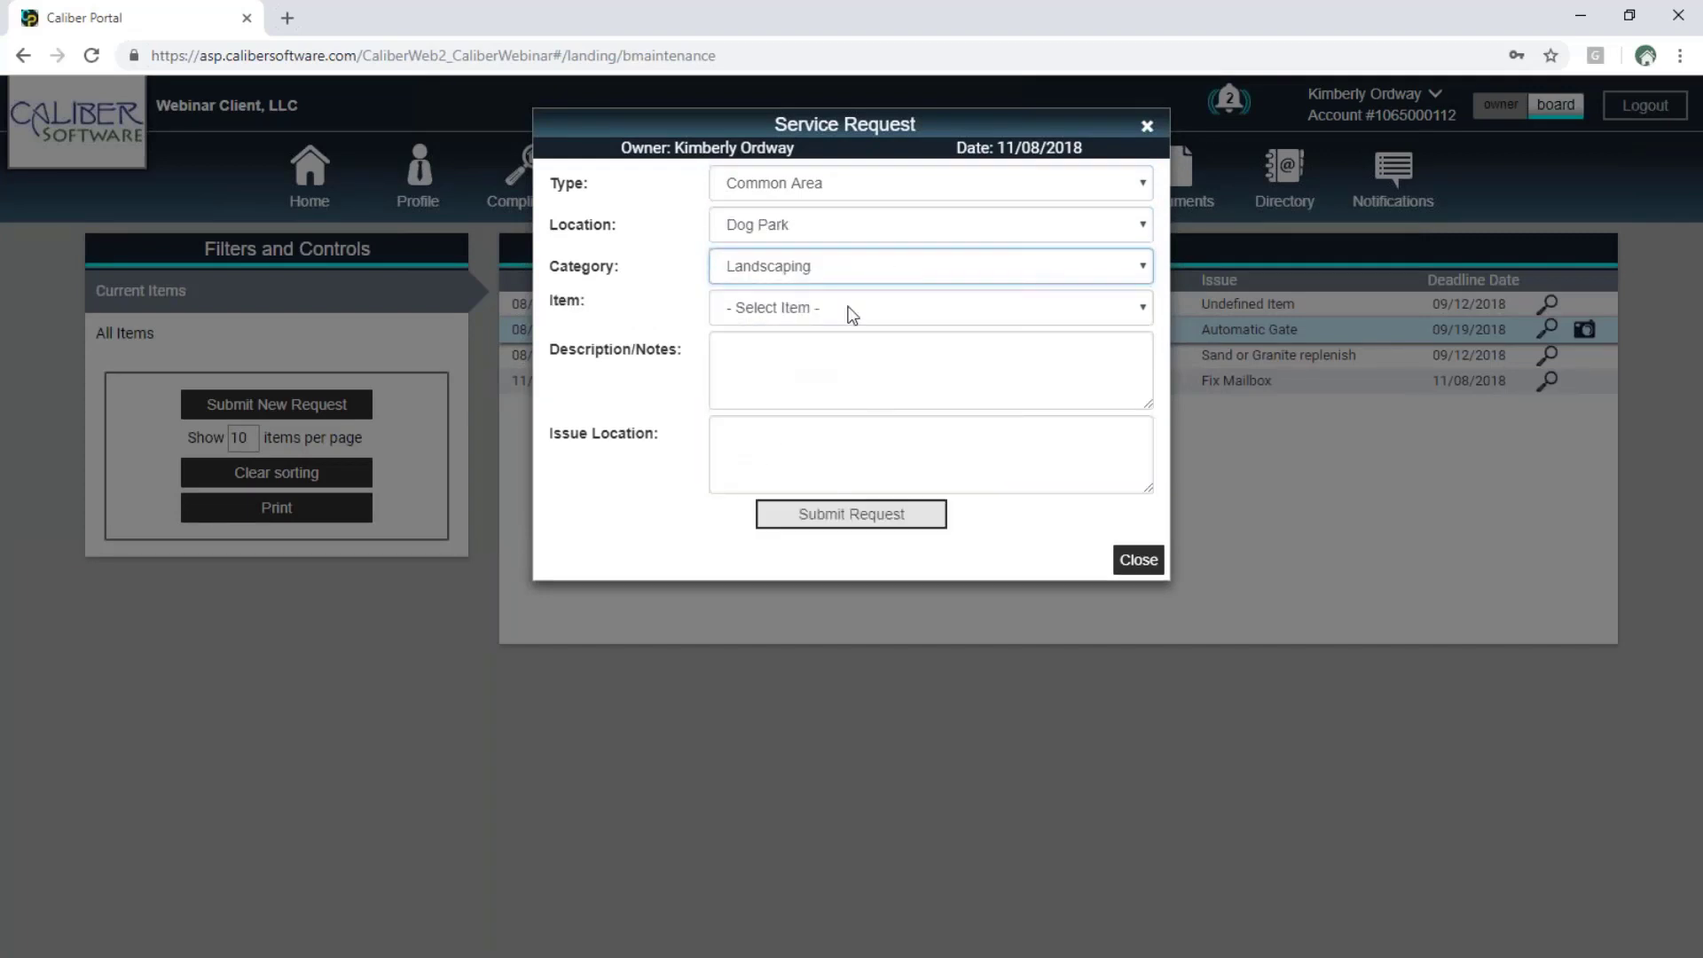
click(848, 310)
click(839, 358)
click(855, 380)
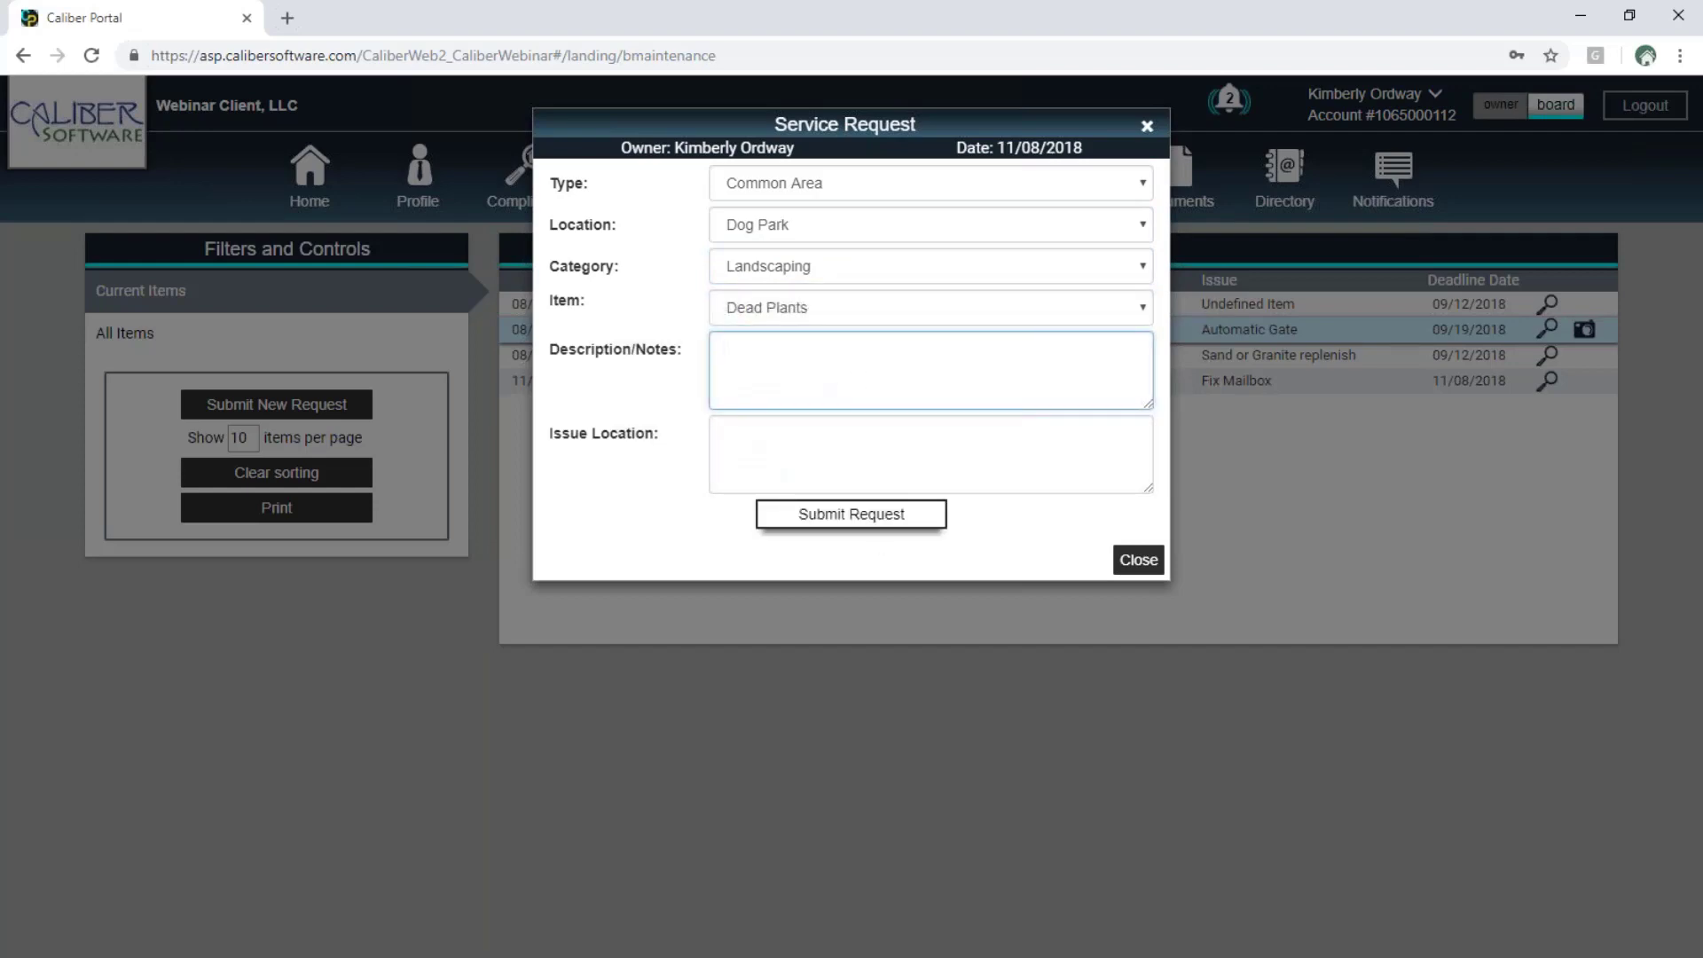
click(859, 518)
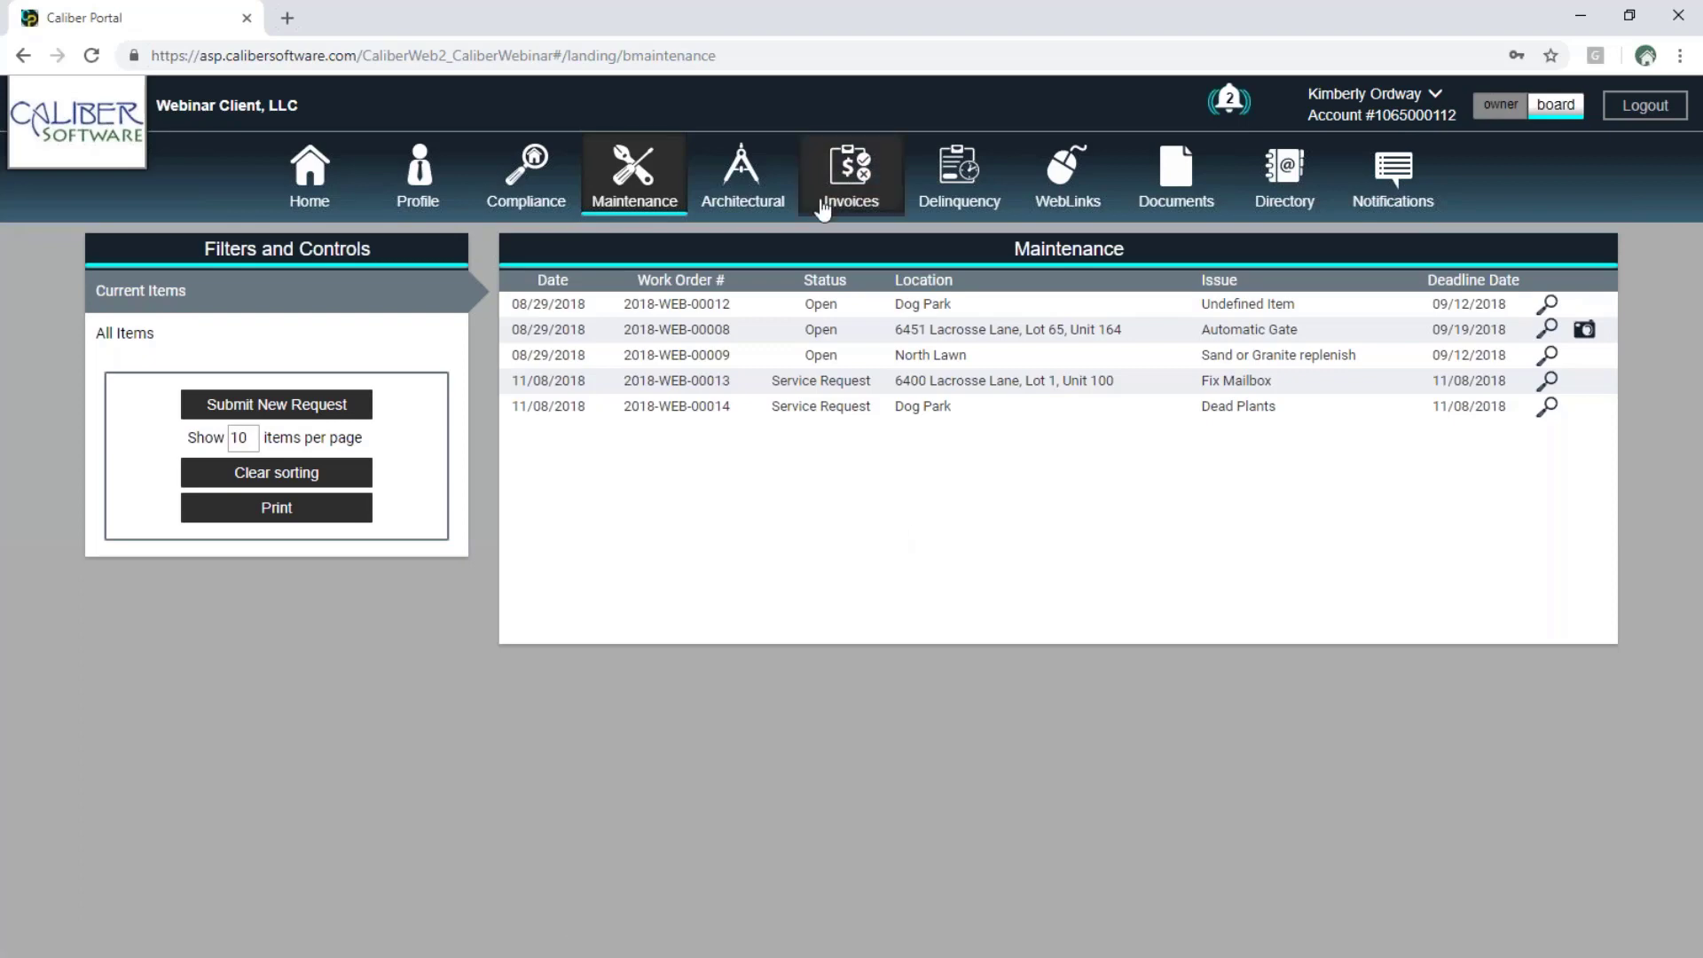
Review the Architectural applications list, then move to the Invoices page.
click(741, 173)
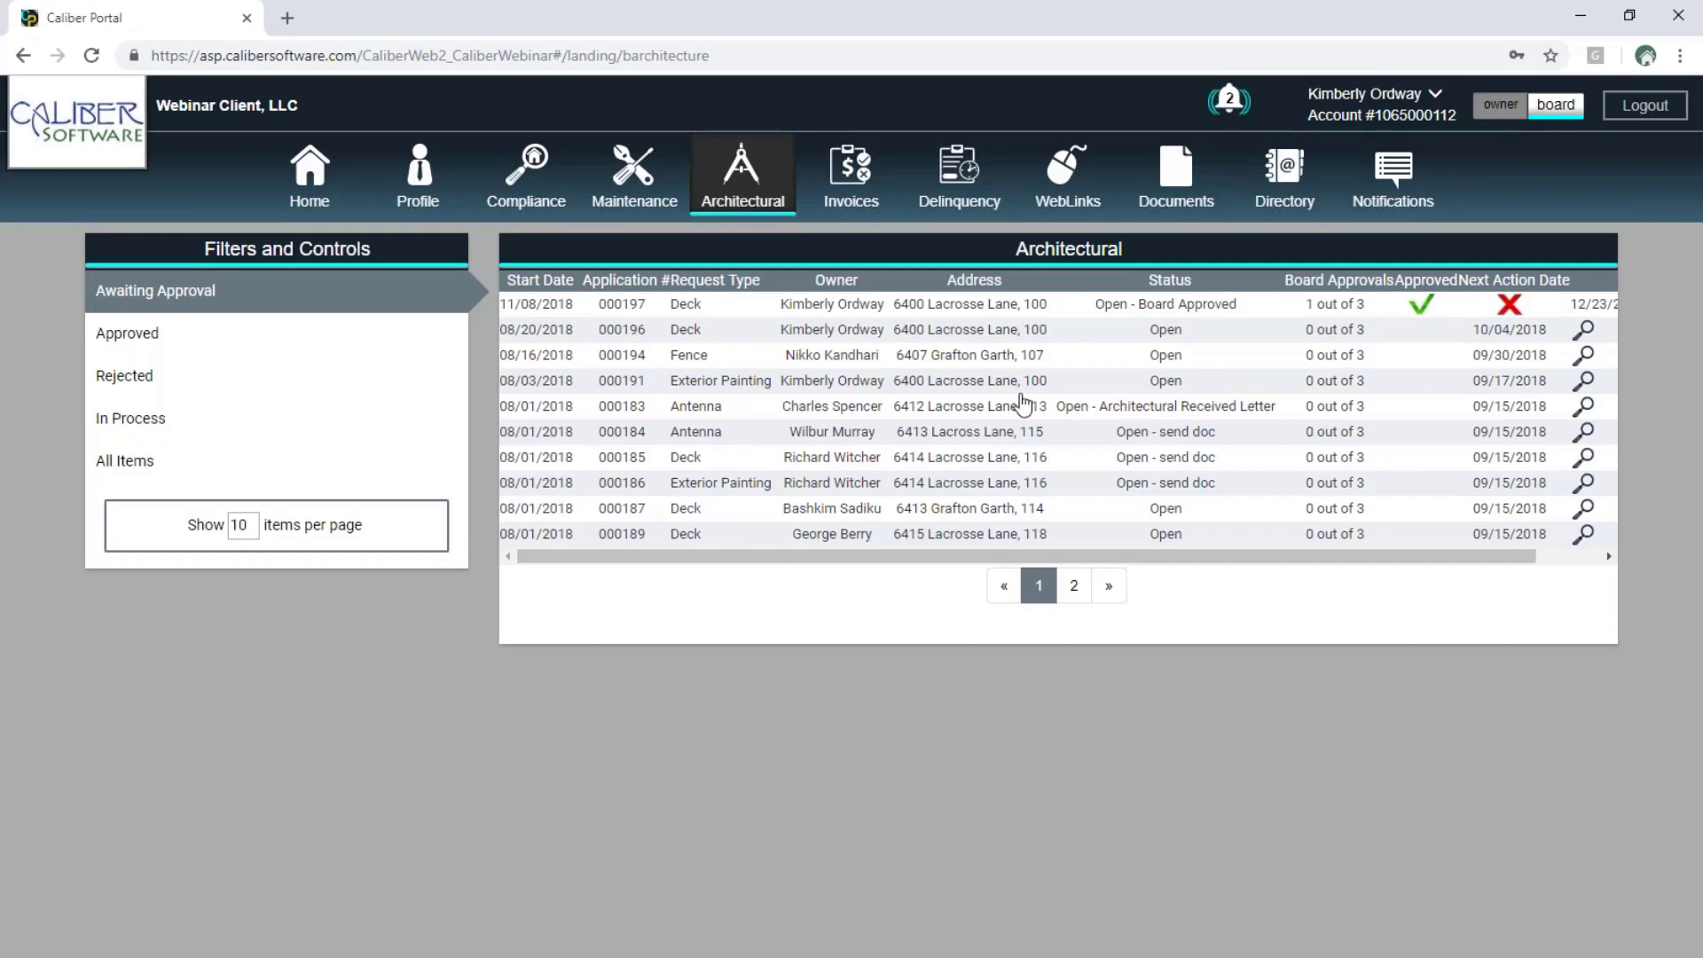
click(852, 188)
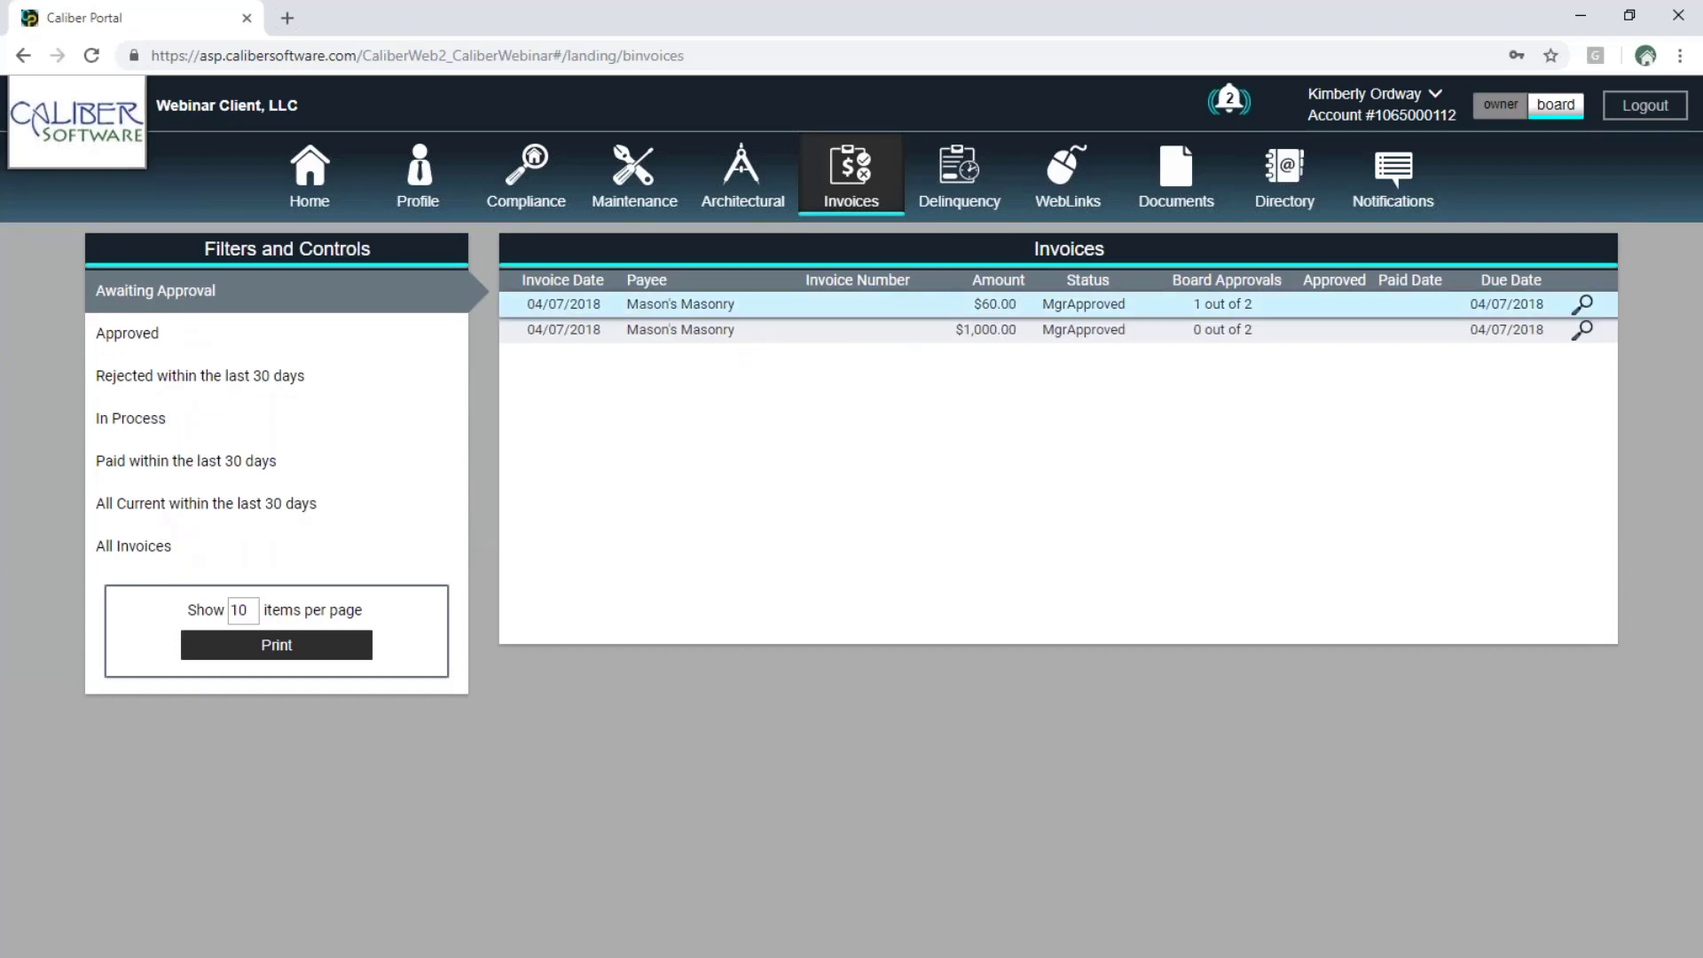
Approve the $60.00 Mason's Masonry invoice and close its details.
click(1583, 305)
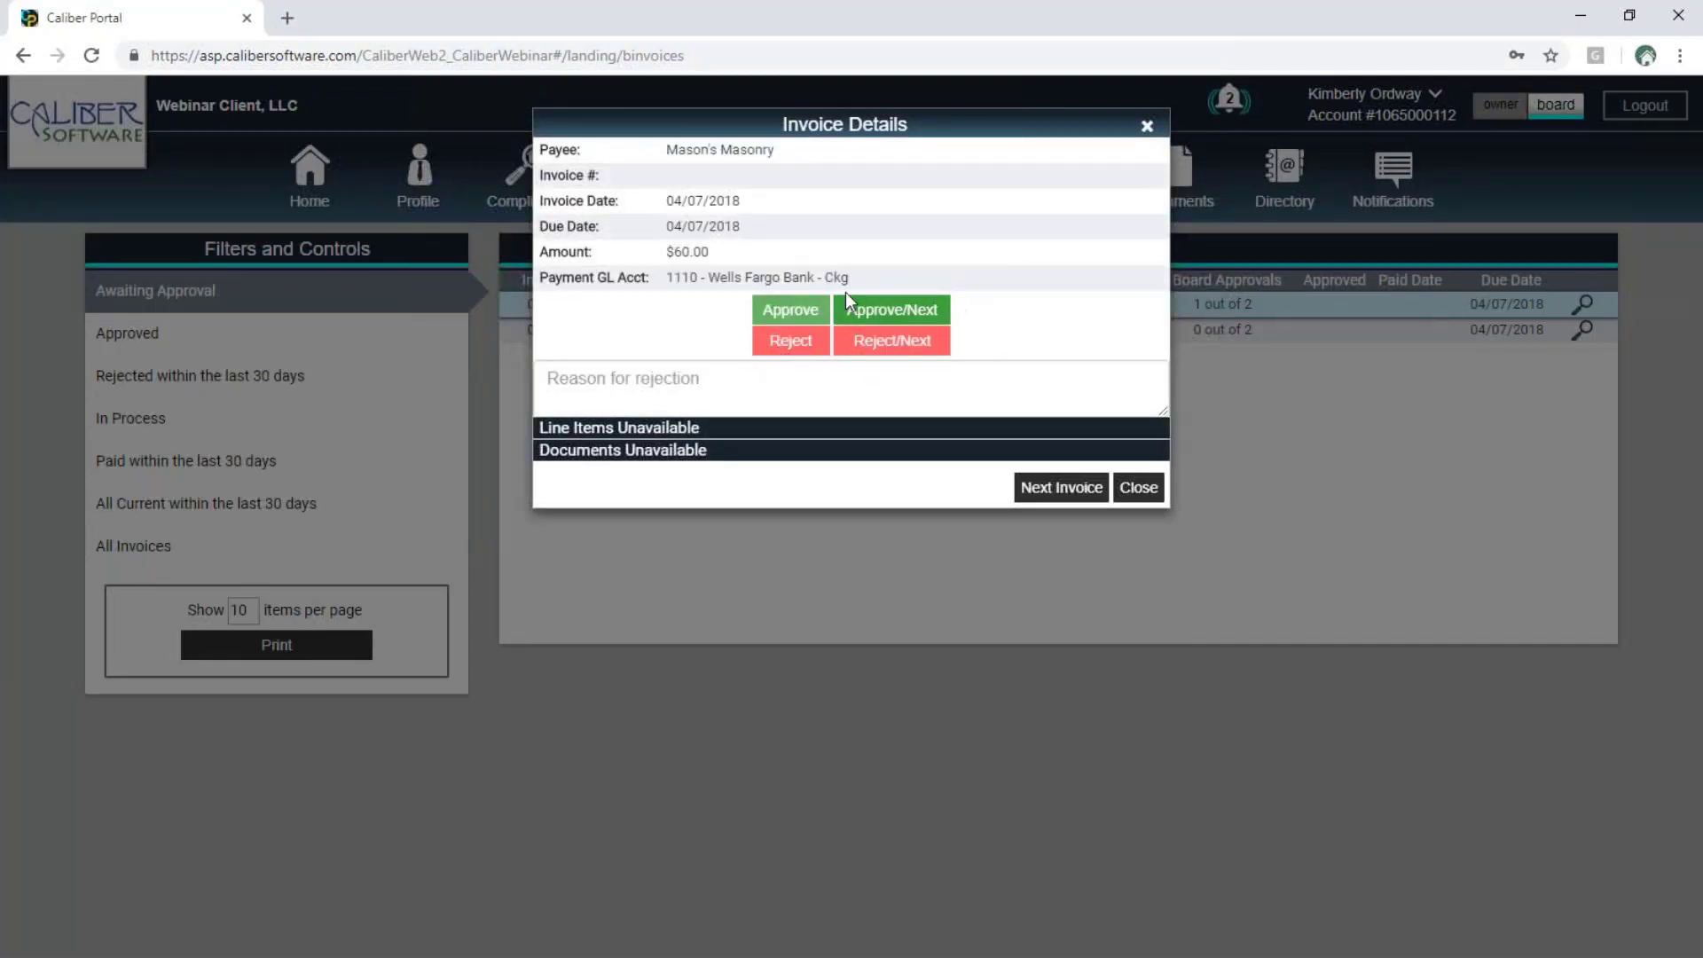
click(918, 327)
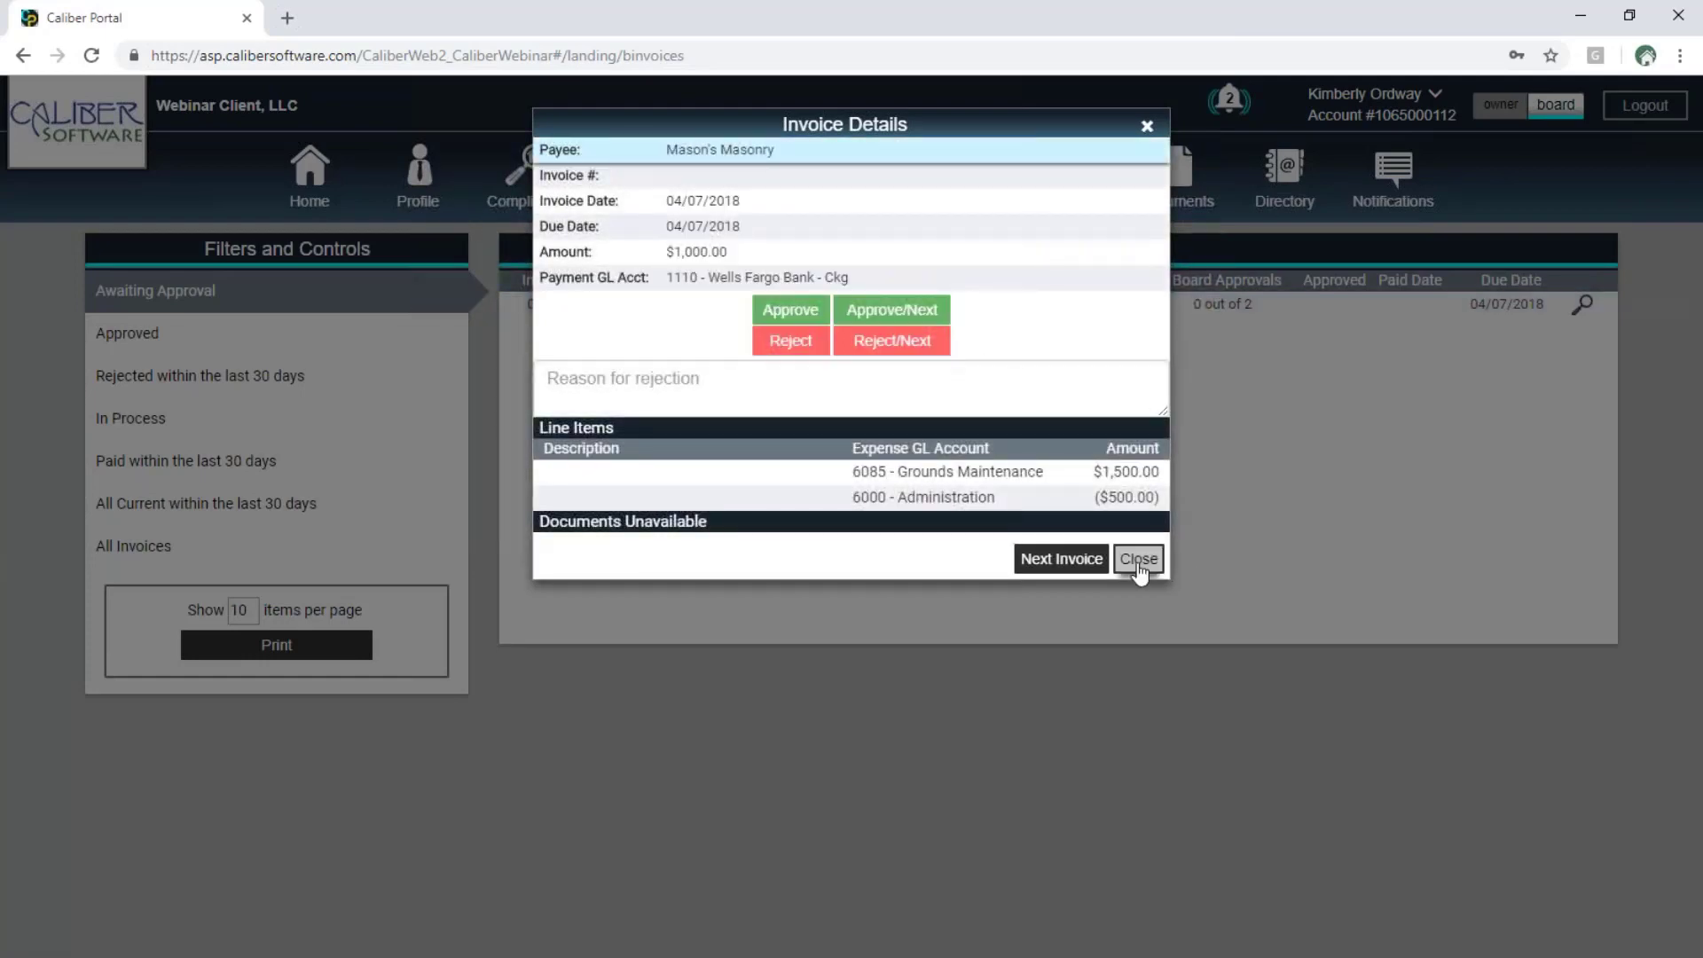
click(1139, 559)
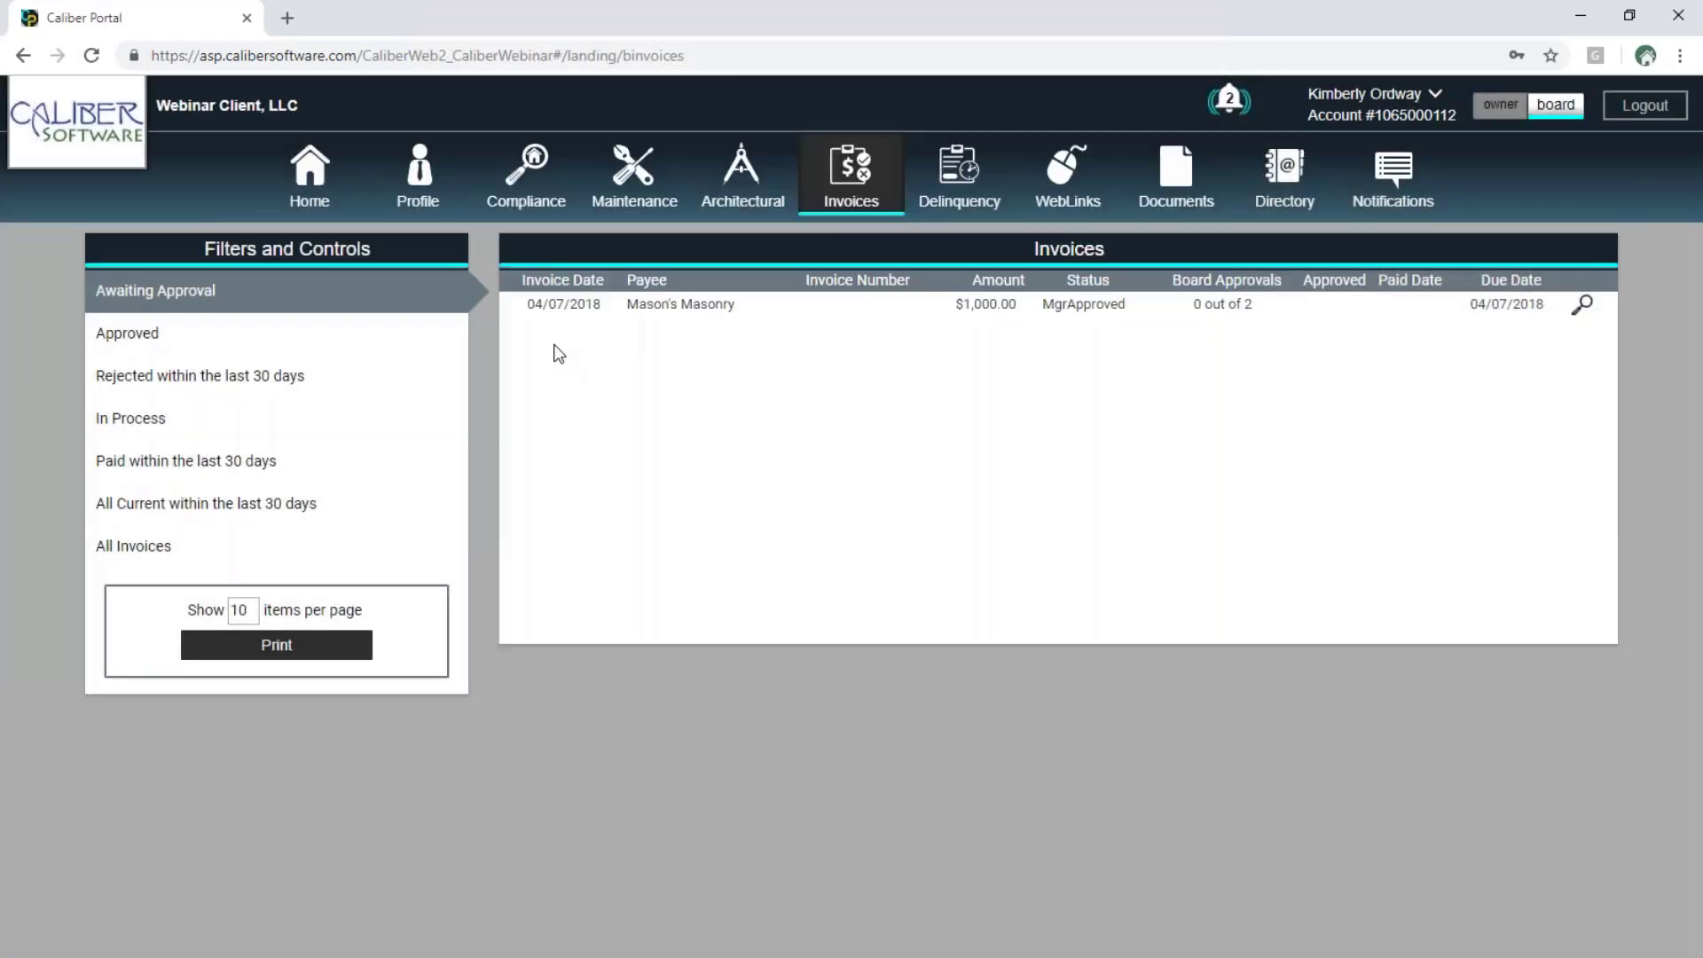
Cycle through the Approved, Rejected, In Process, Paid and Current invoice filters, ending on All Invoices.
click(162, 348)
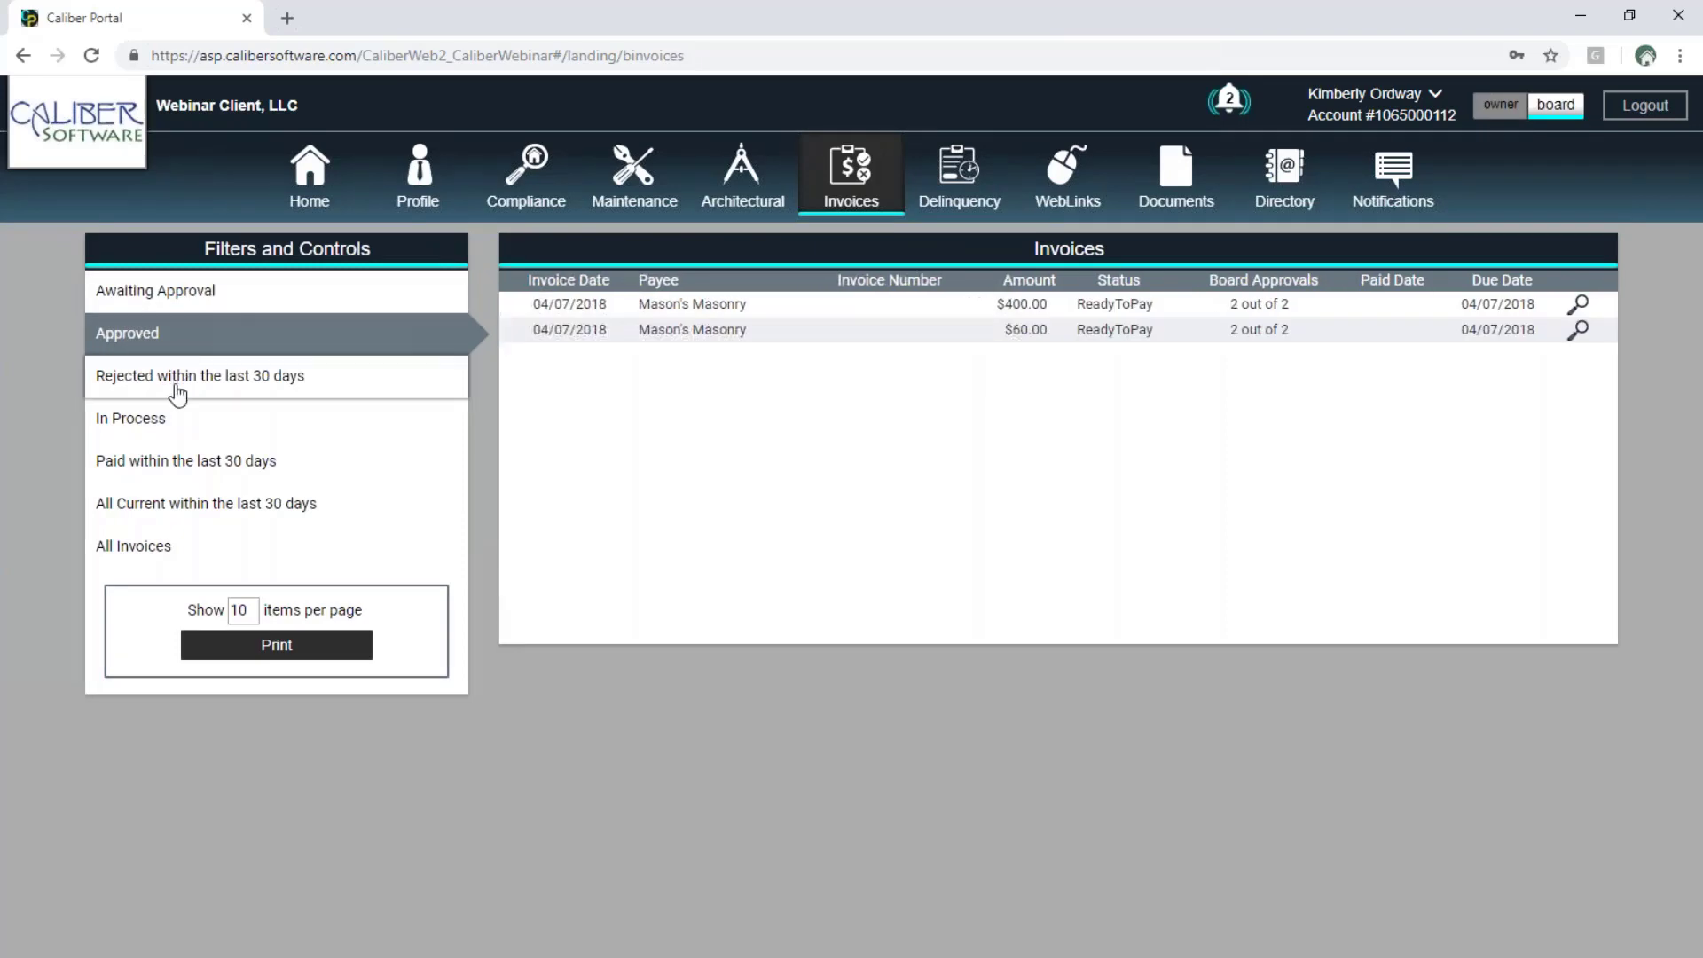
click(178, 387)
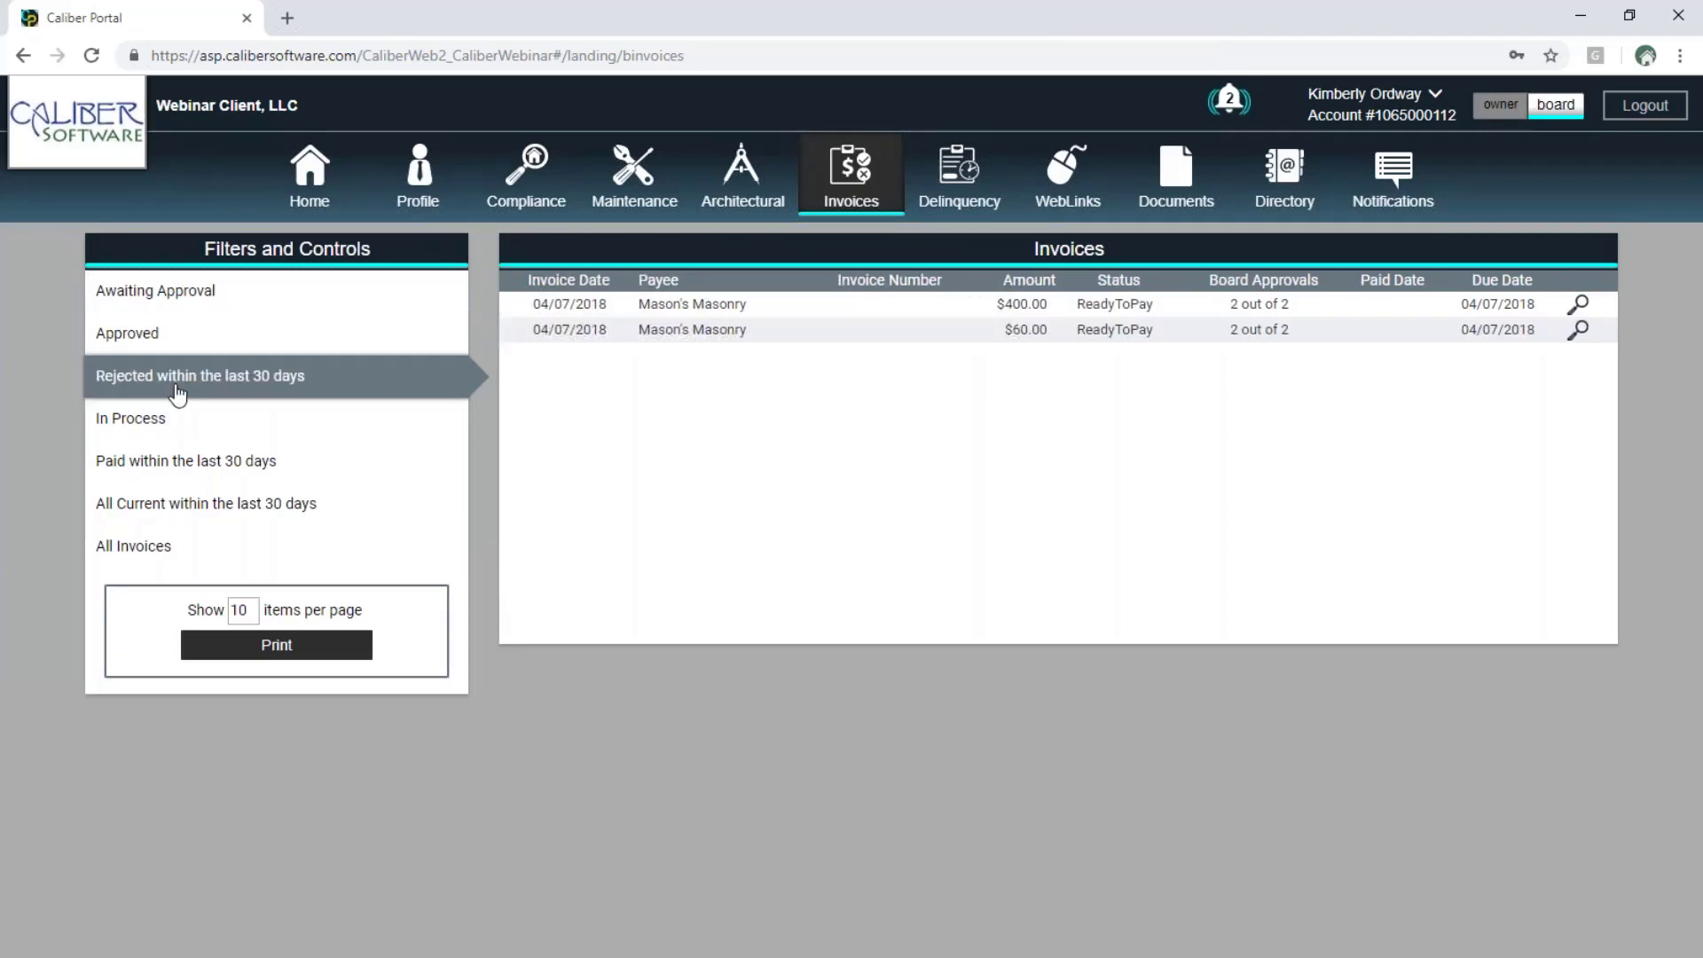
click(142, 434)
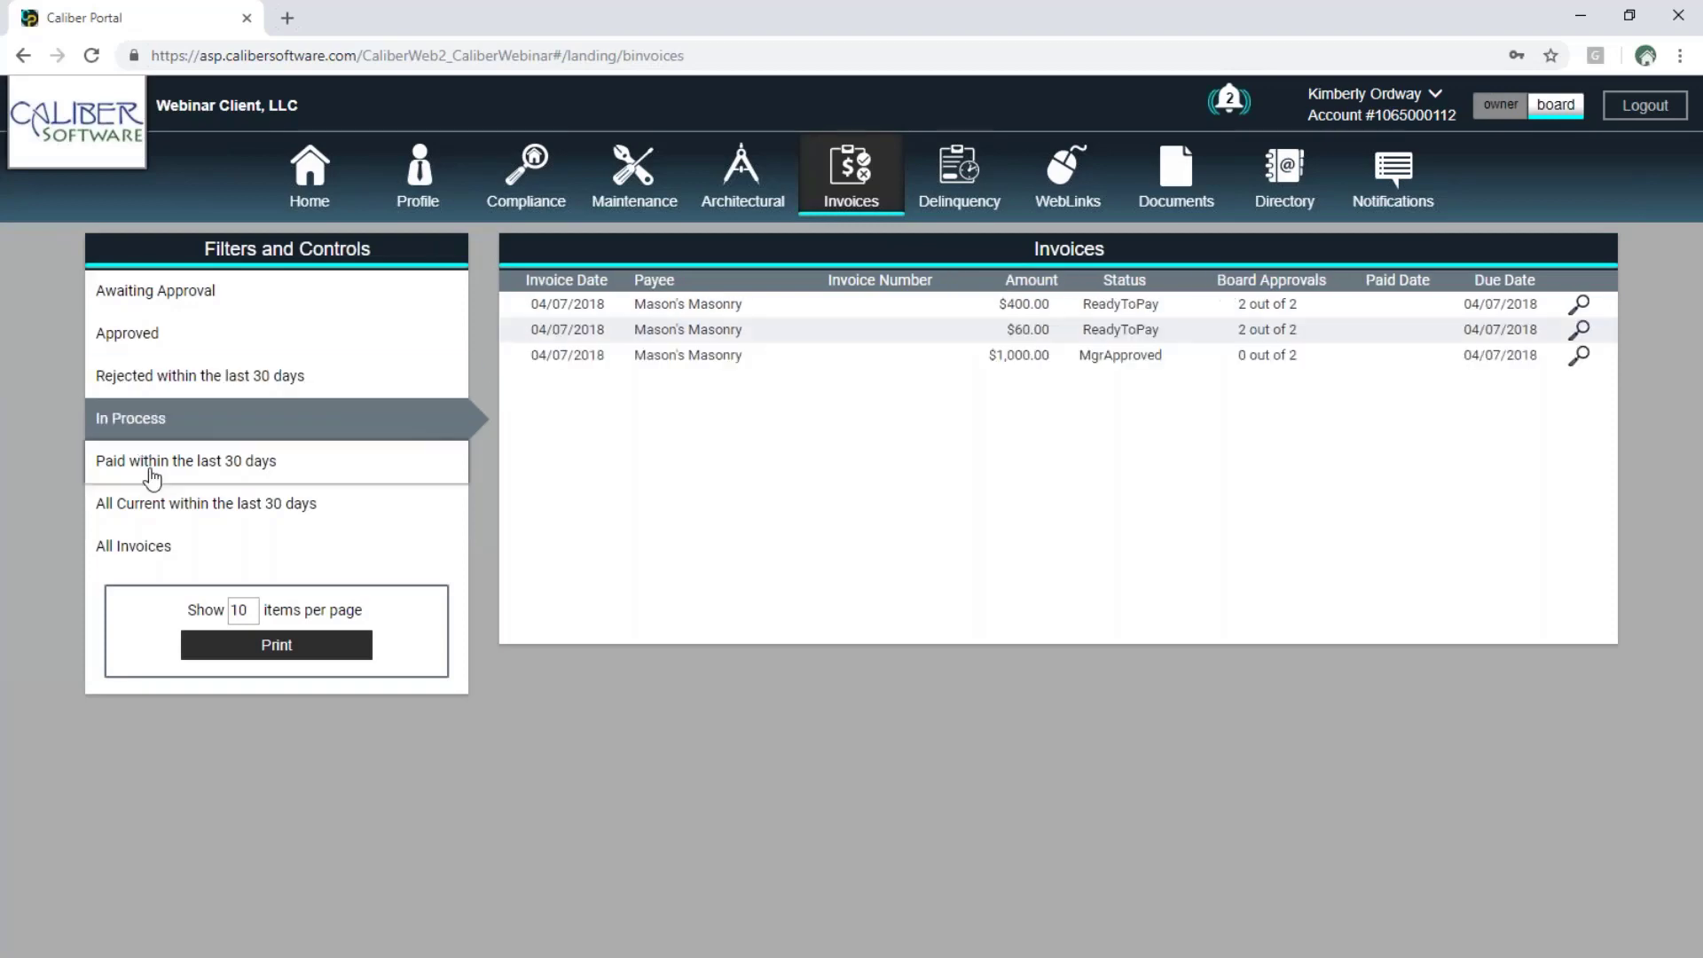
click(152, 477)
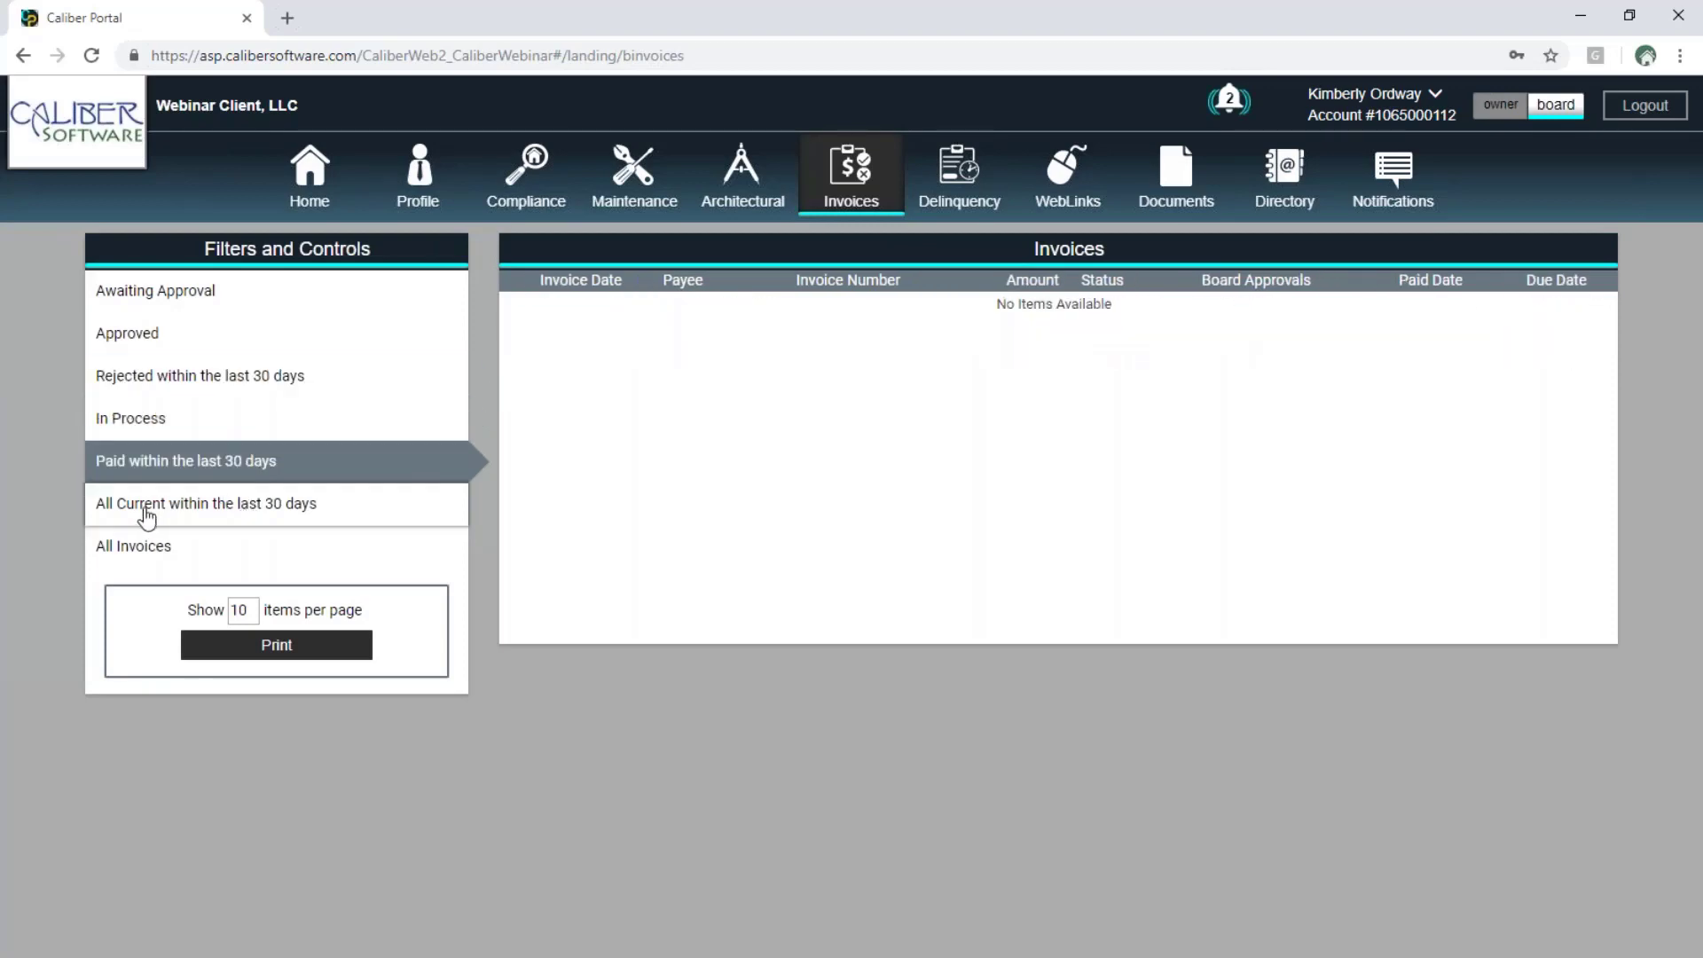
click(147, 514)
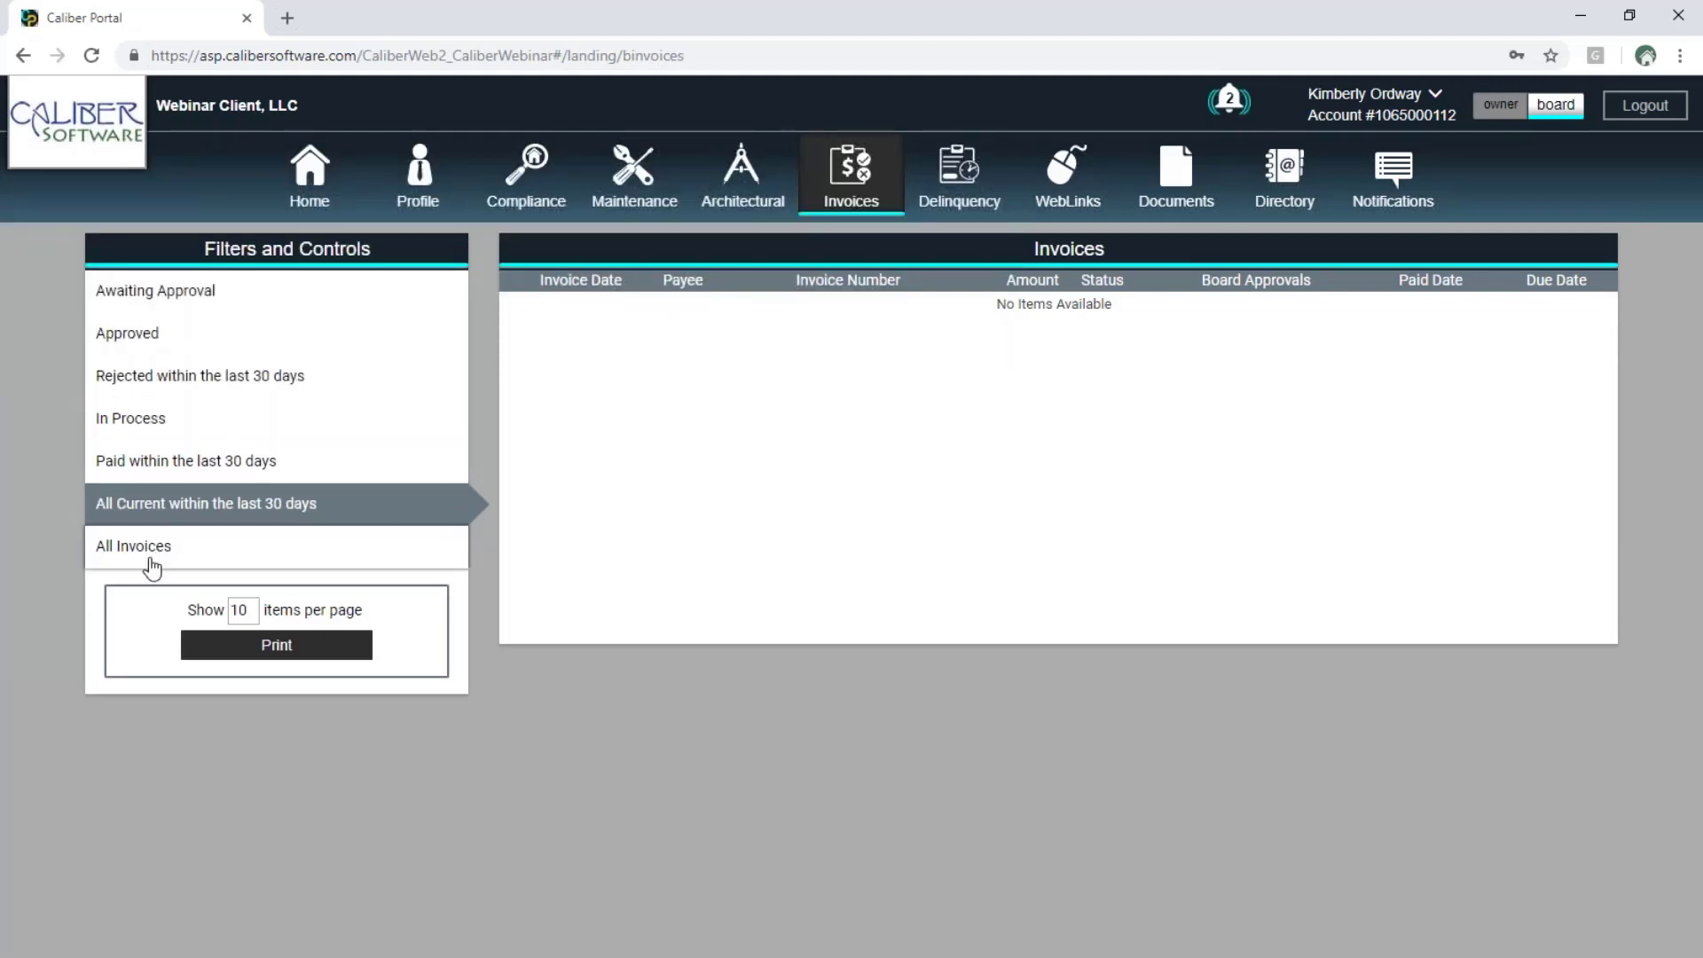
click(147, 559)
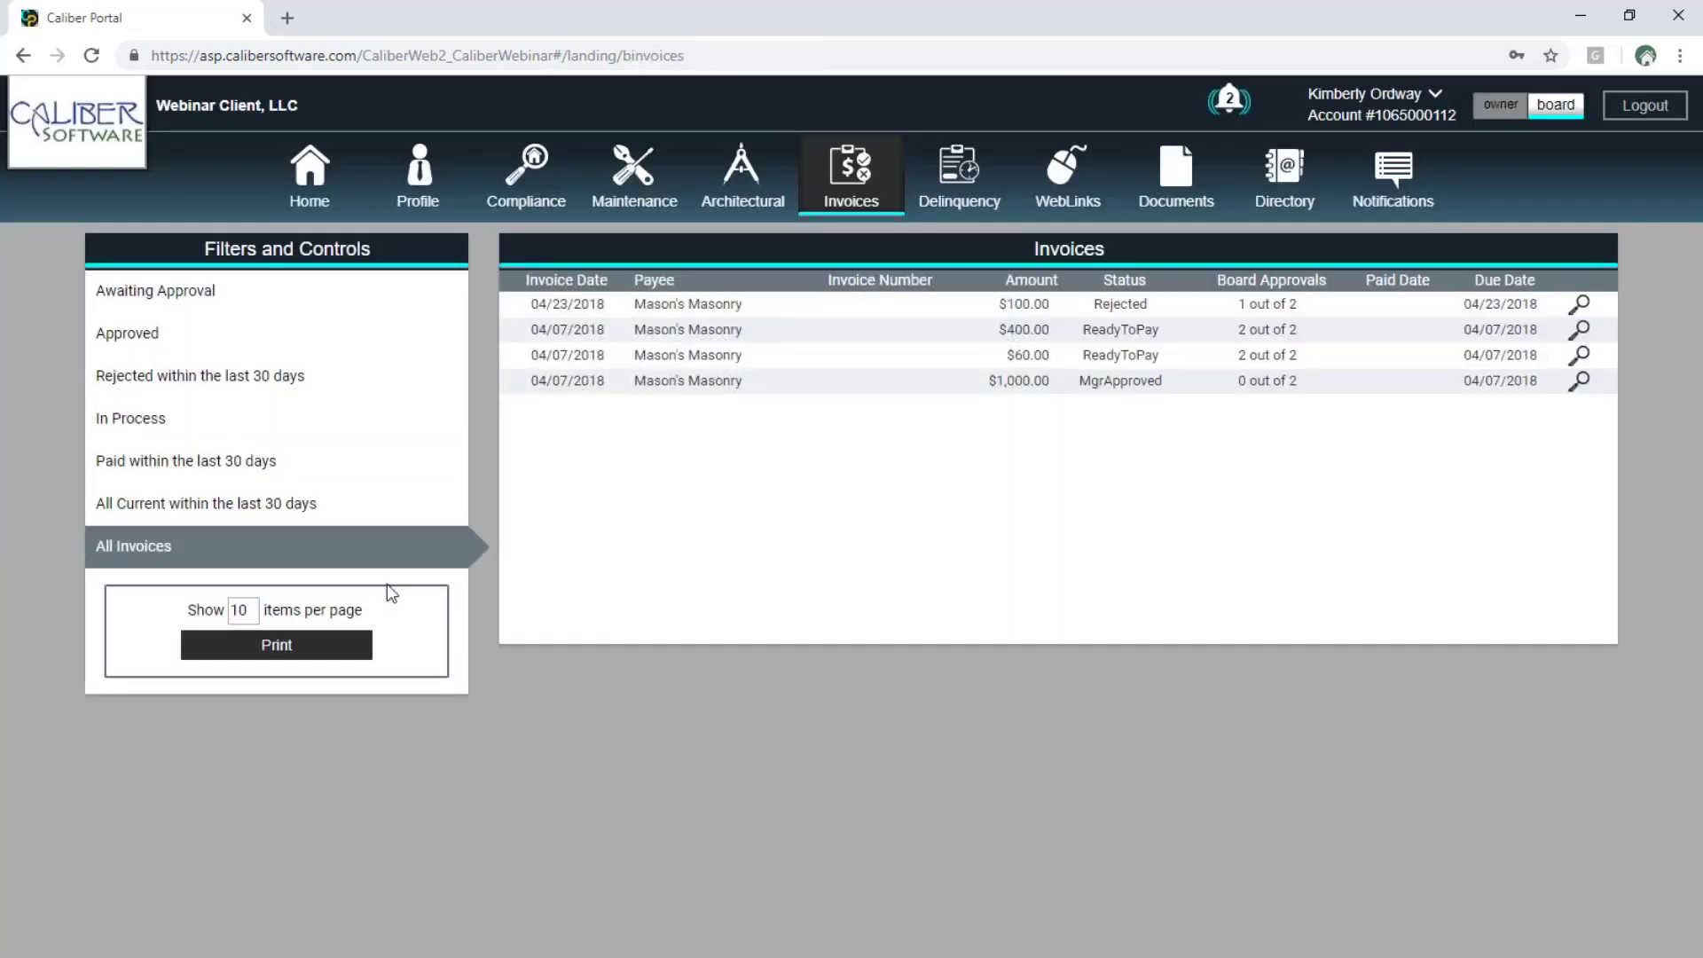
Check the empty Delinquency report, then move to the WebLinks page.
click(958, 170)
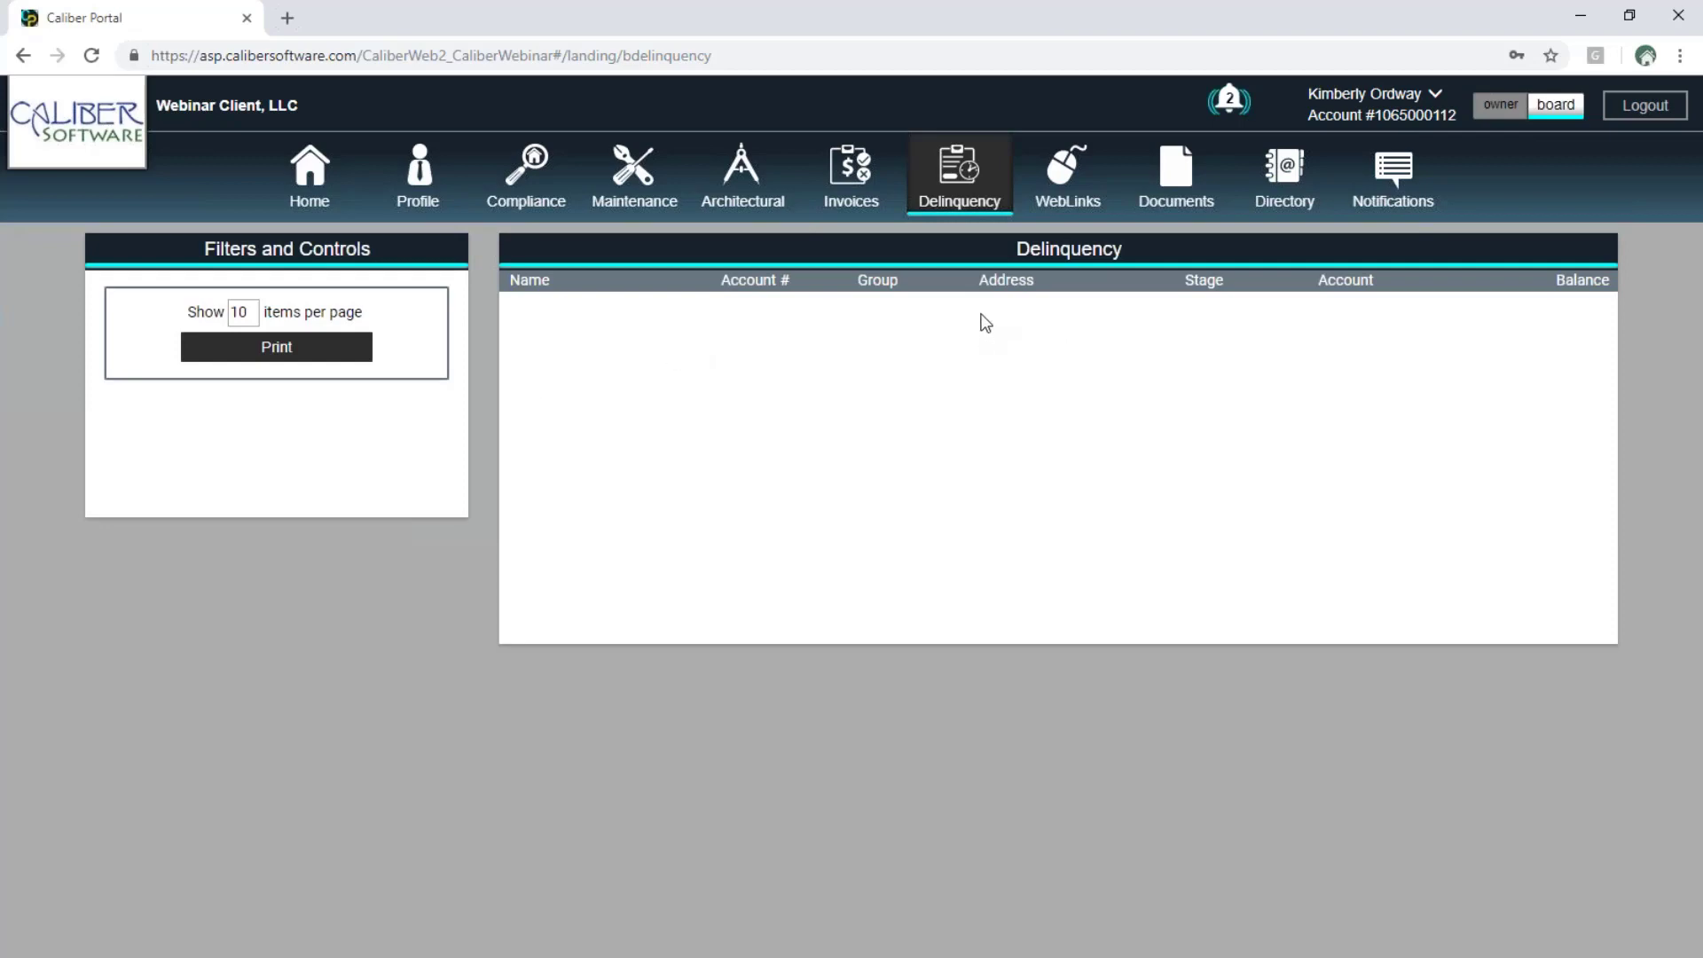
click(1064, 177)
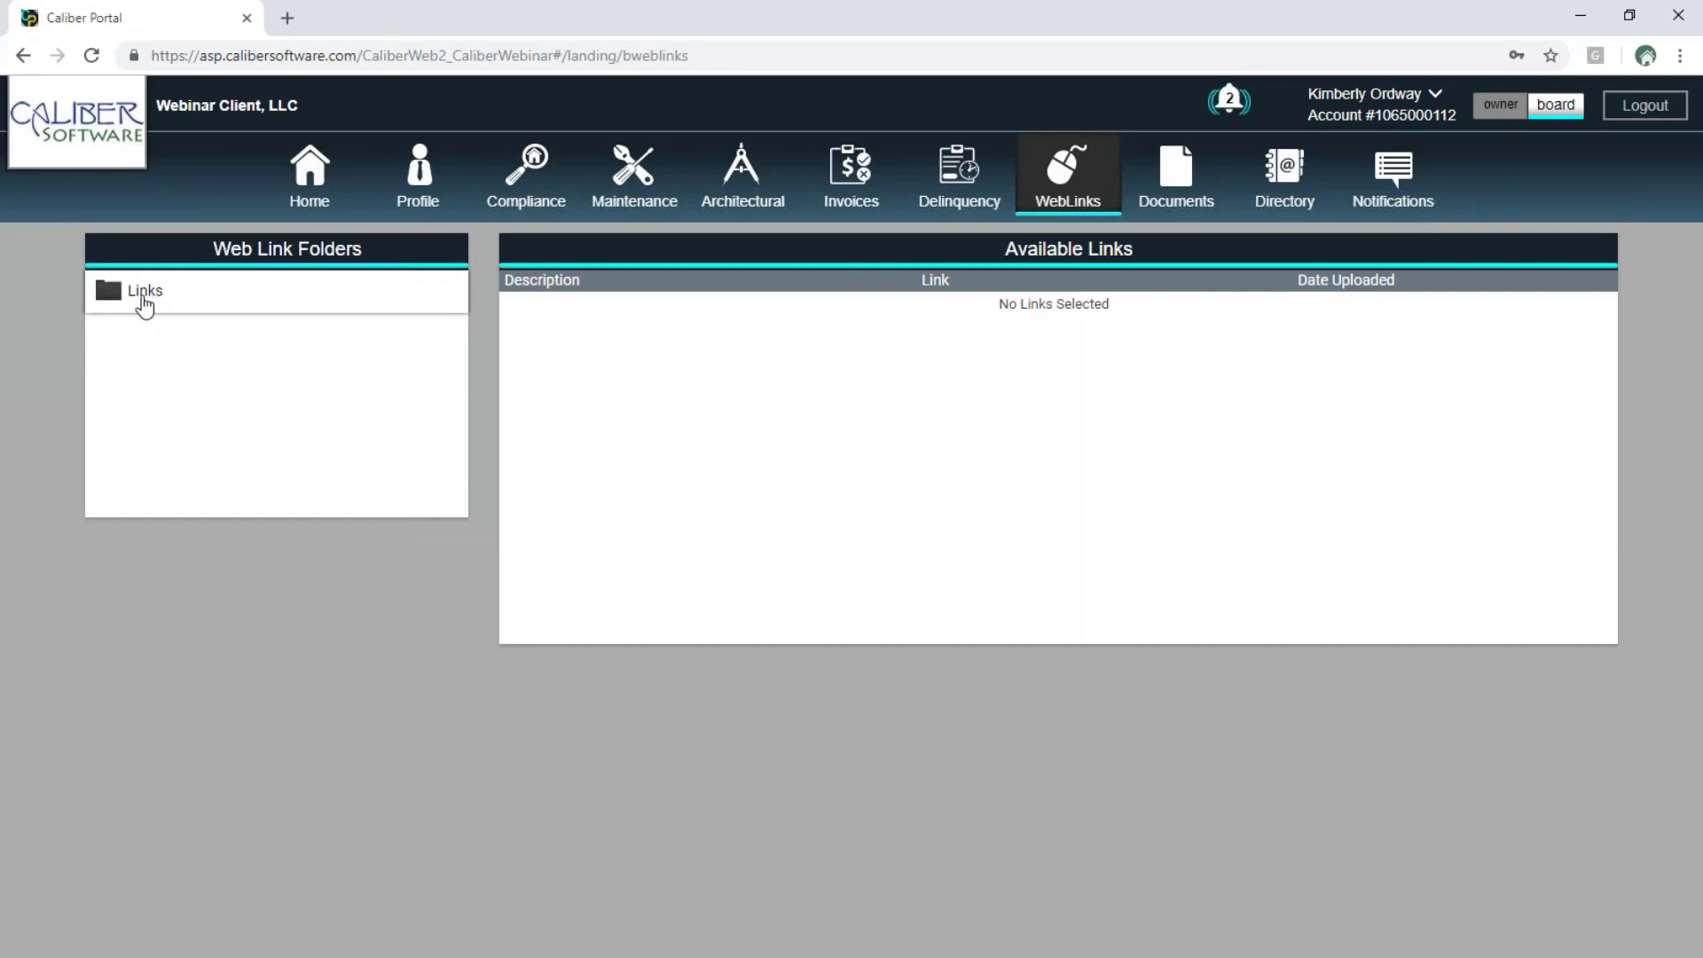
List the four links in the Links folder, then move to the Documents page.
click(144, 300)
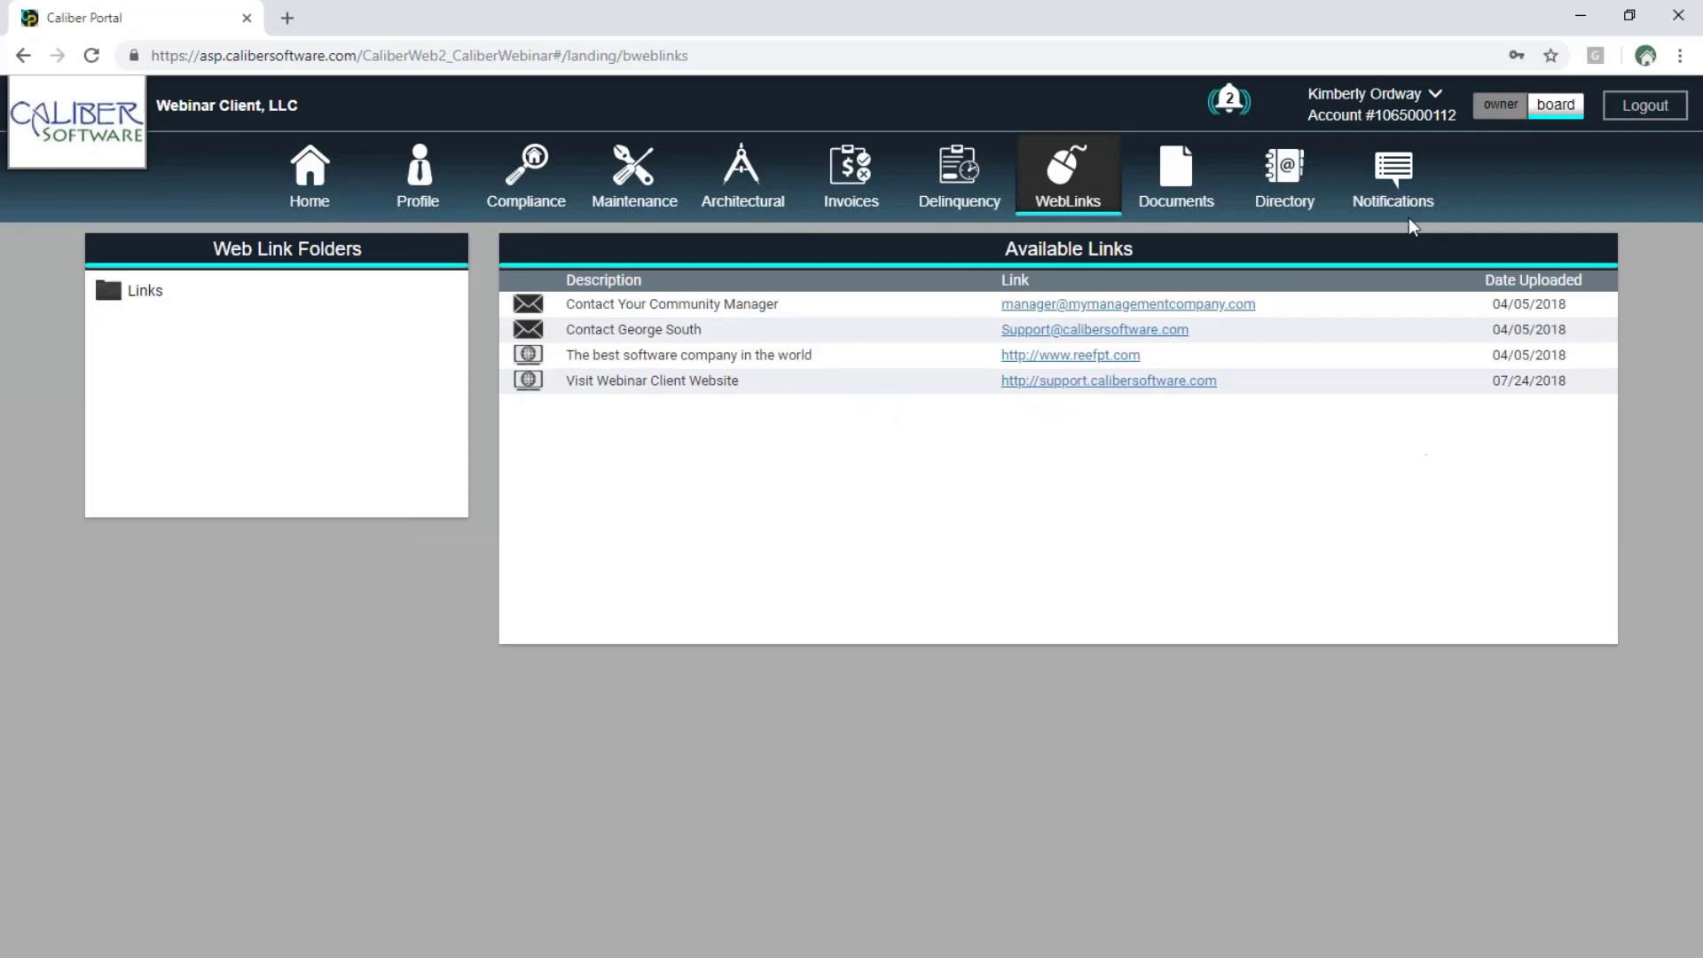
click(1149, 184)
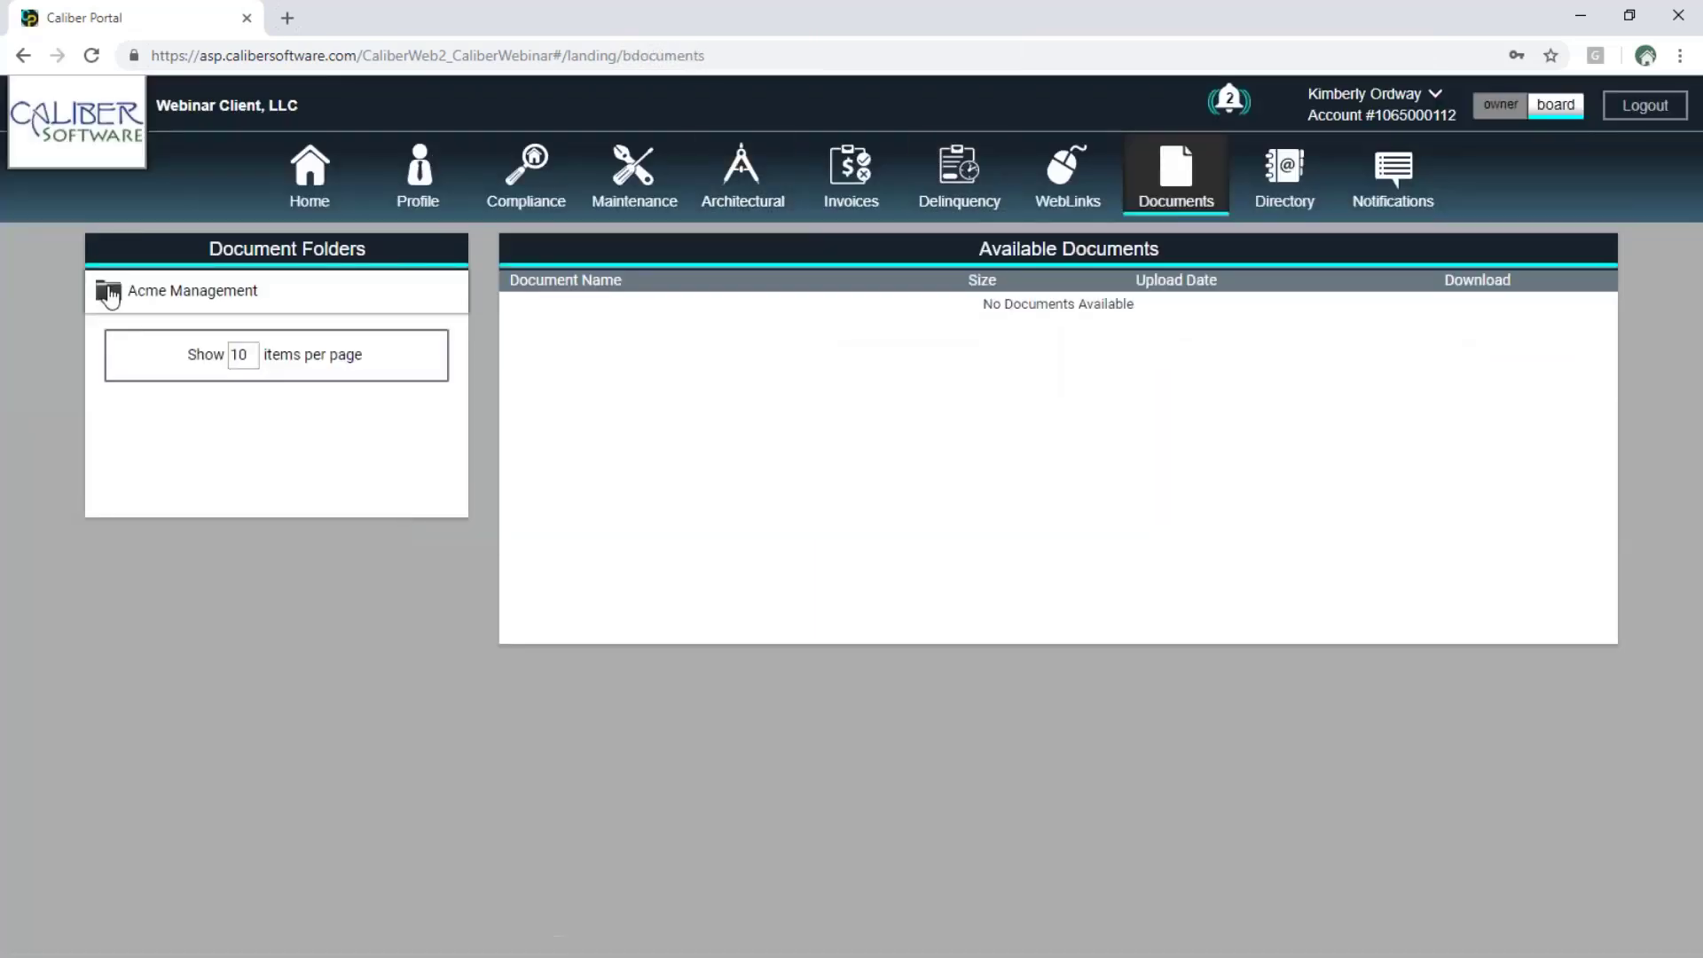
Open Plat Map.jpg from Acme Management's Plat Map folder in a new tab, then return to Documents.
click(110, 292)
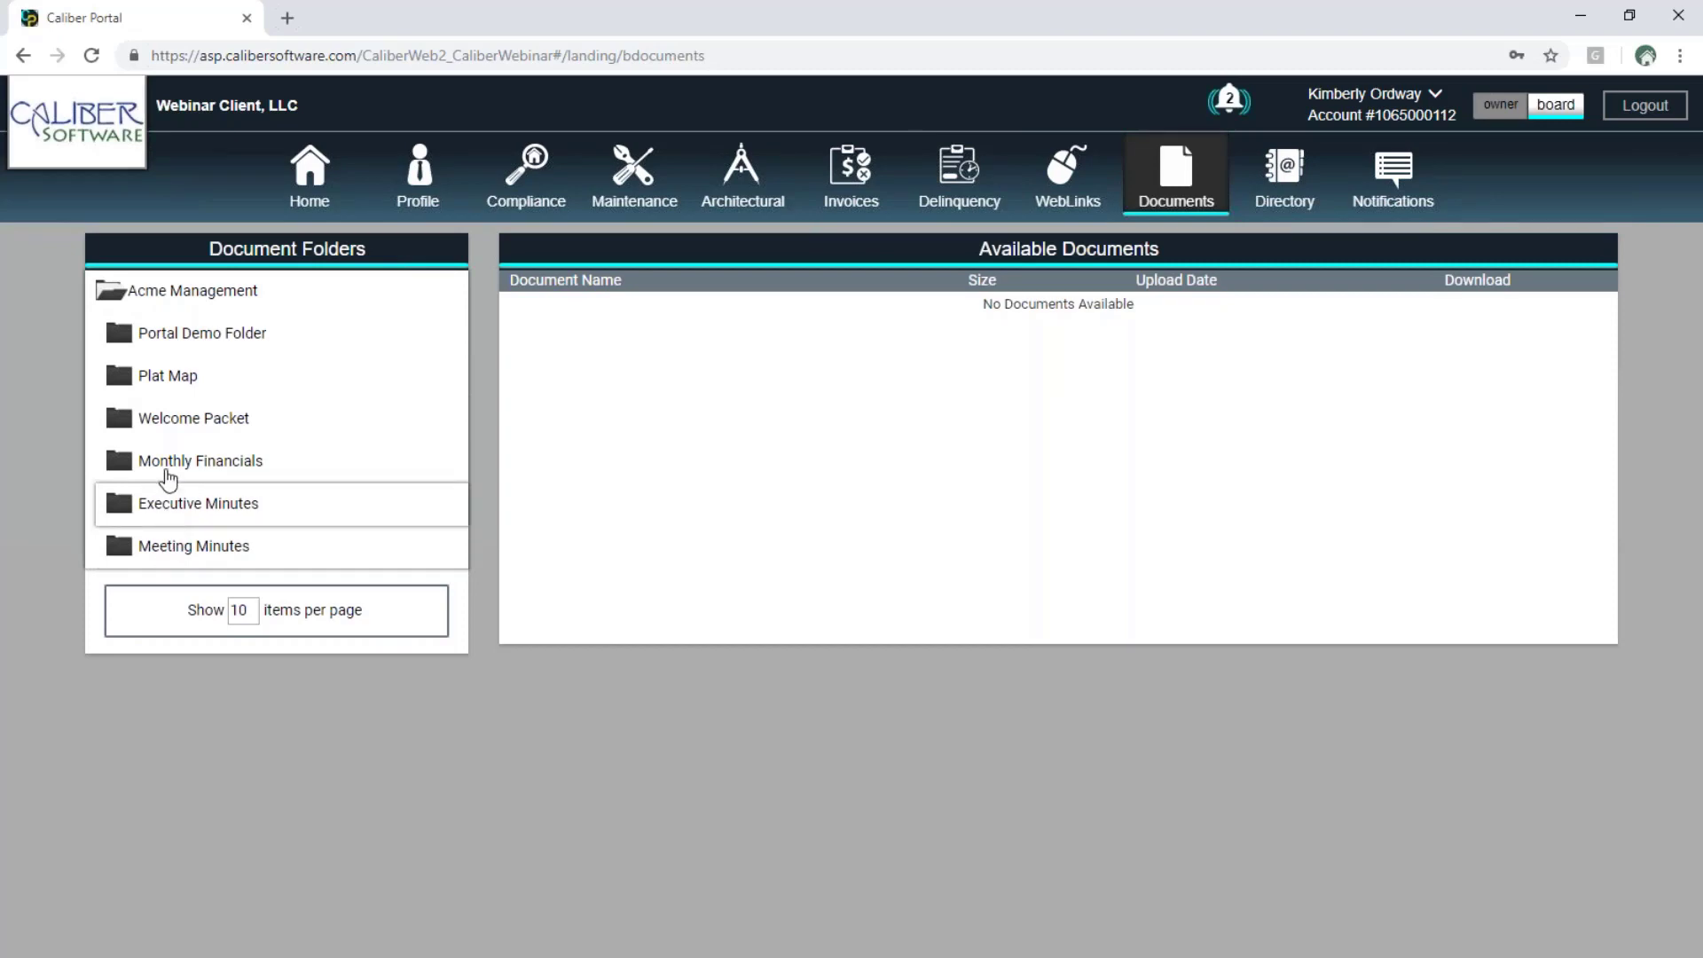
click(168, 387)
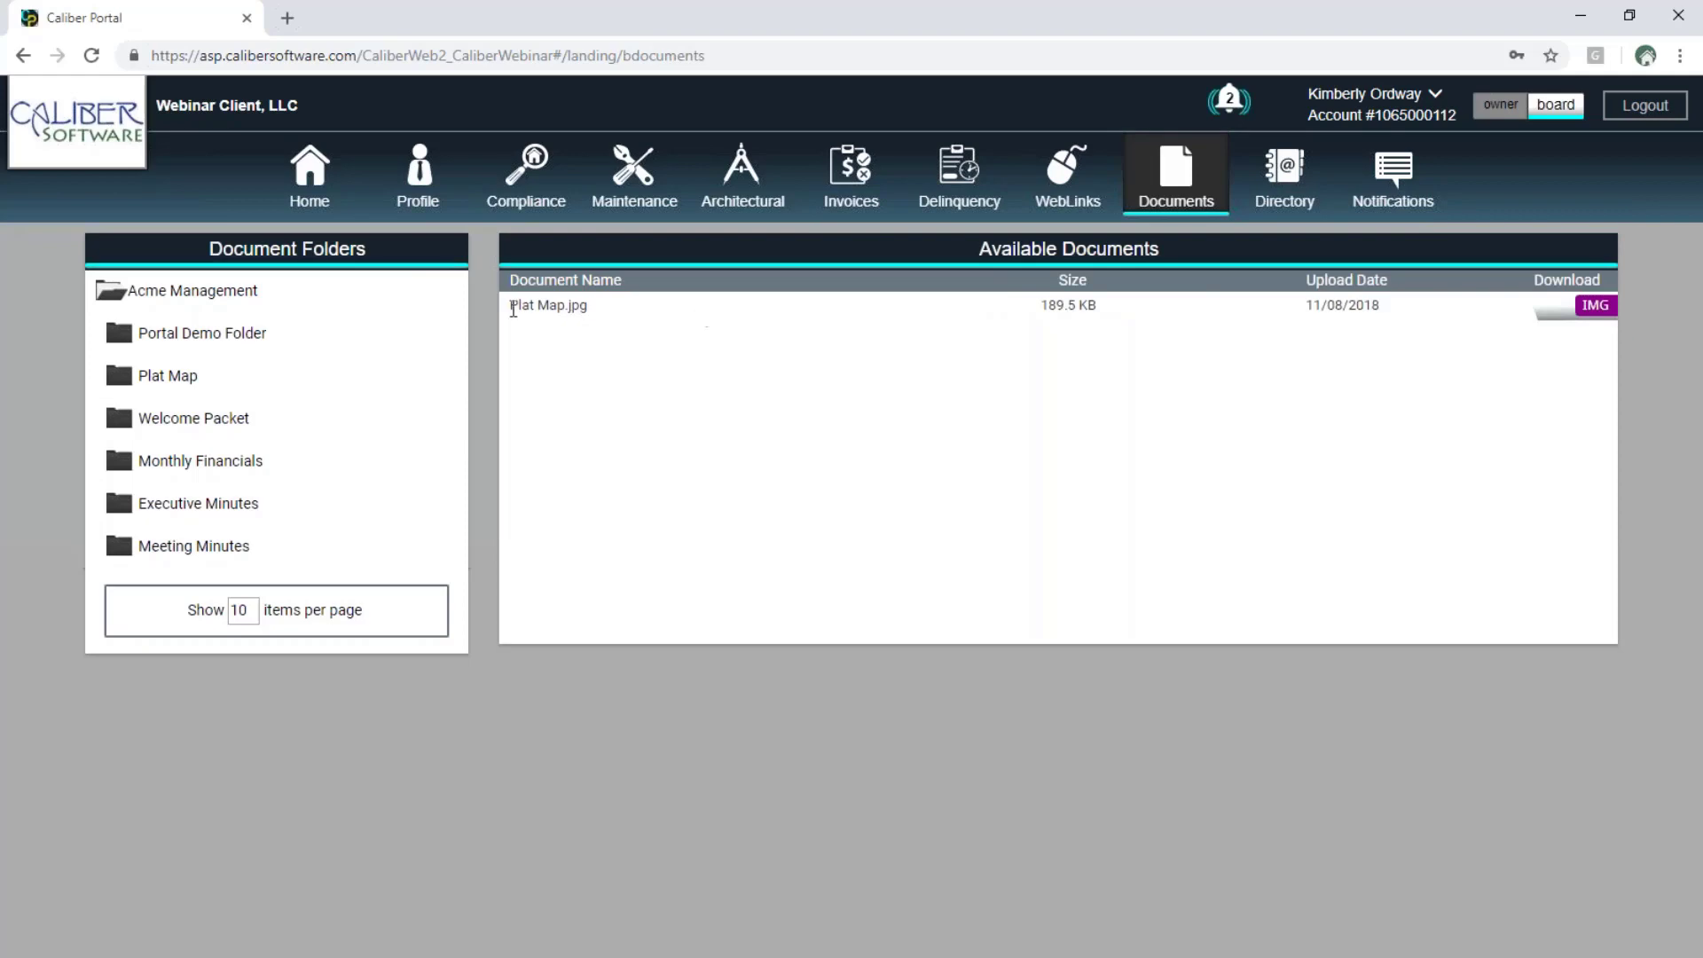
click(1595, 305)
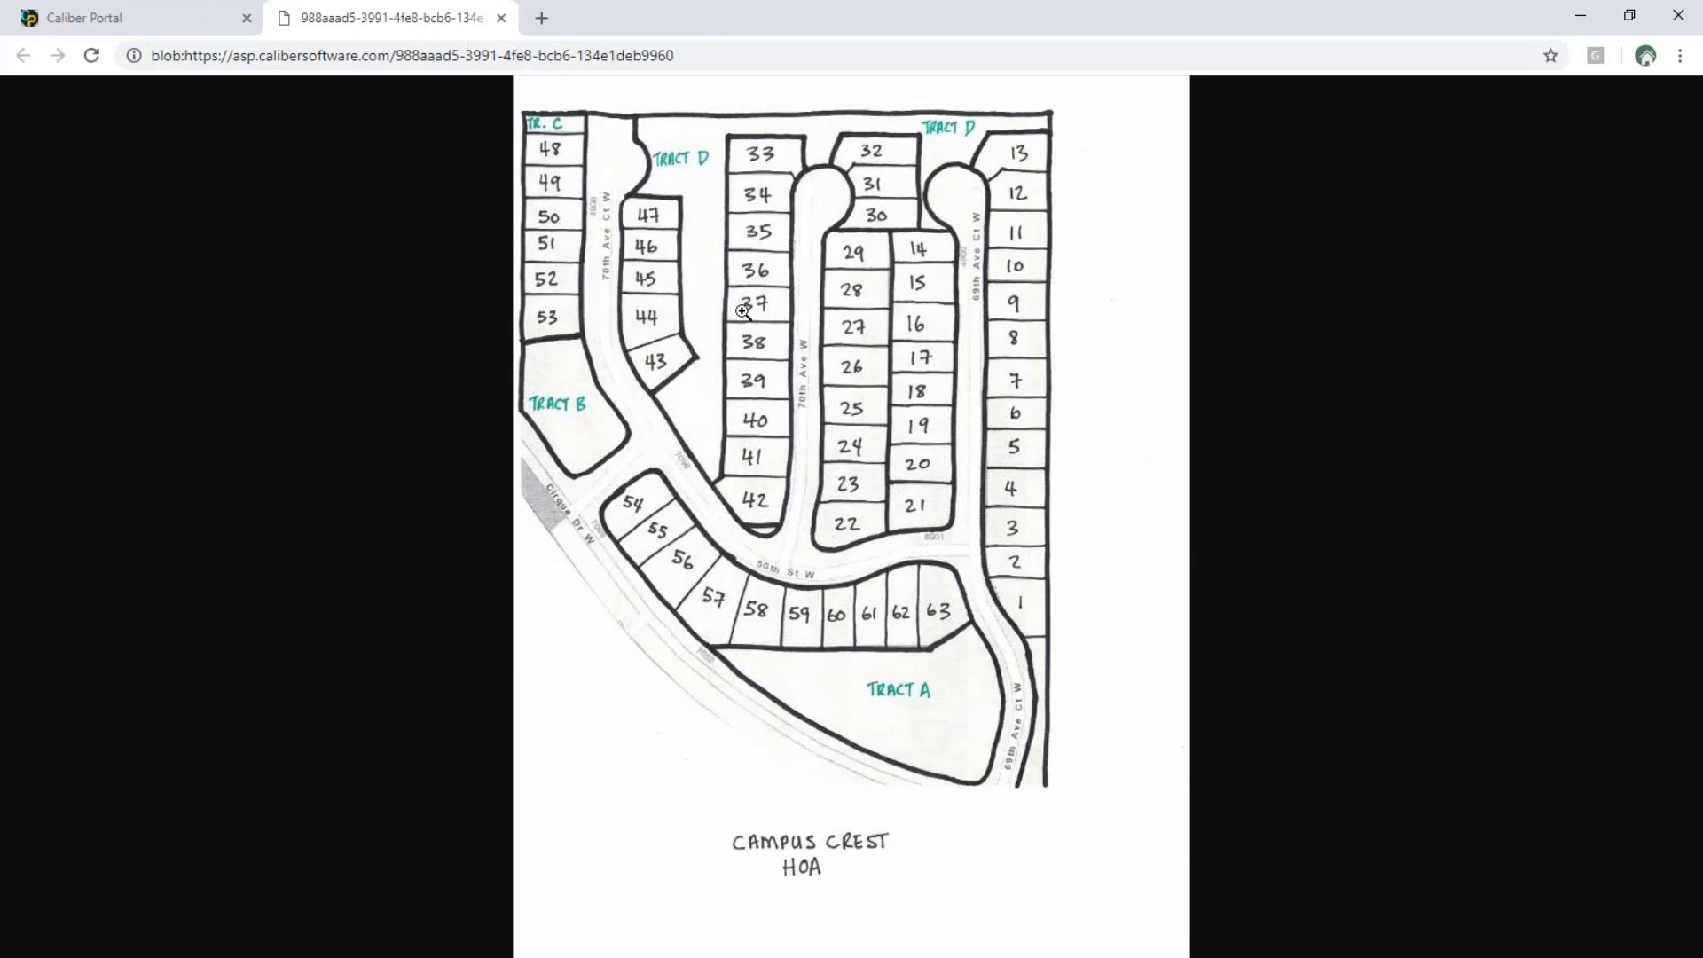
click(107, 21)
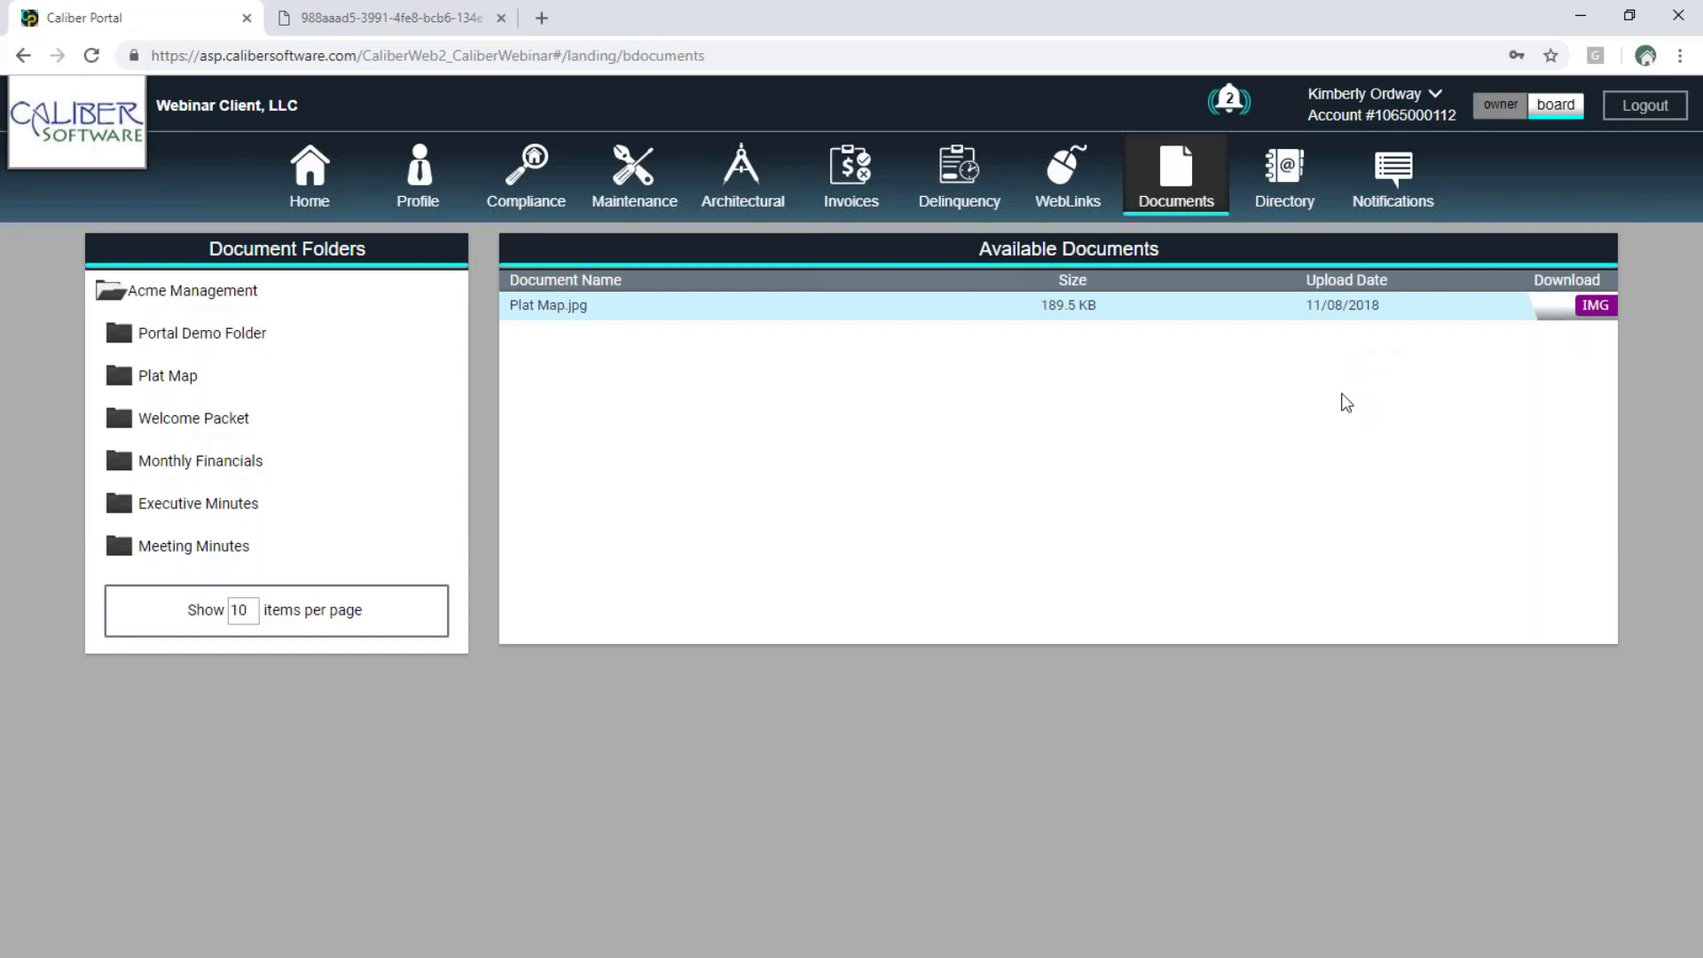
View the Board Of Directors and Architectural Committee members, ending on the Owner Directory list.
click(1305, 191)
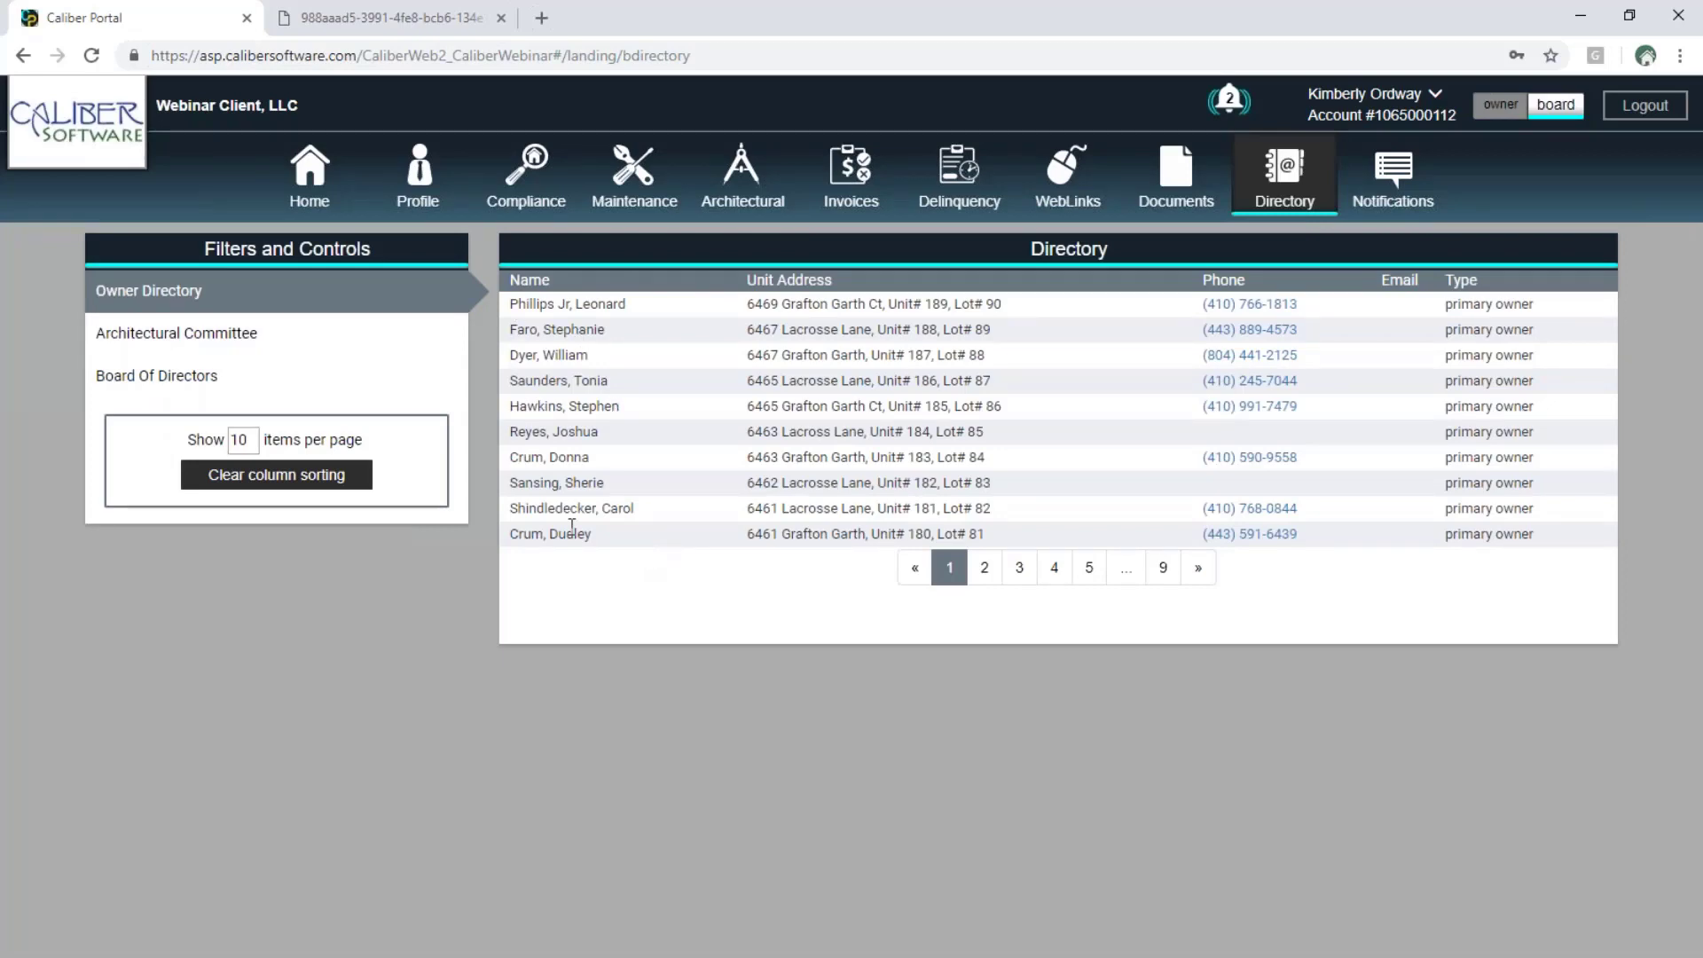
click(115, 381)
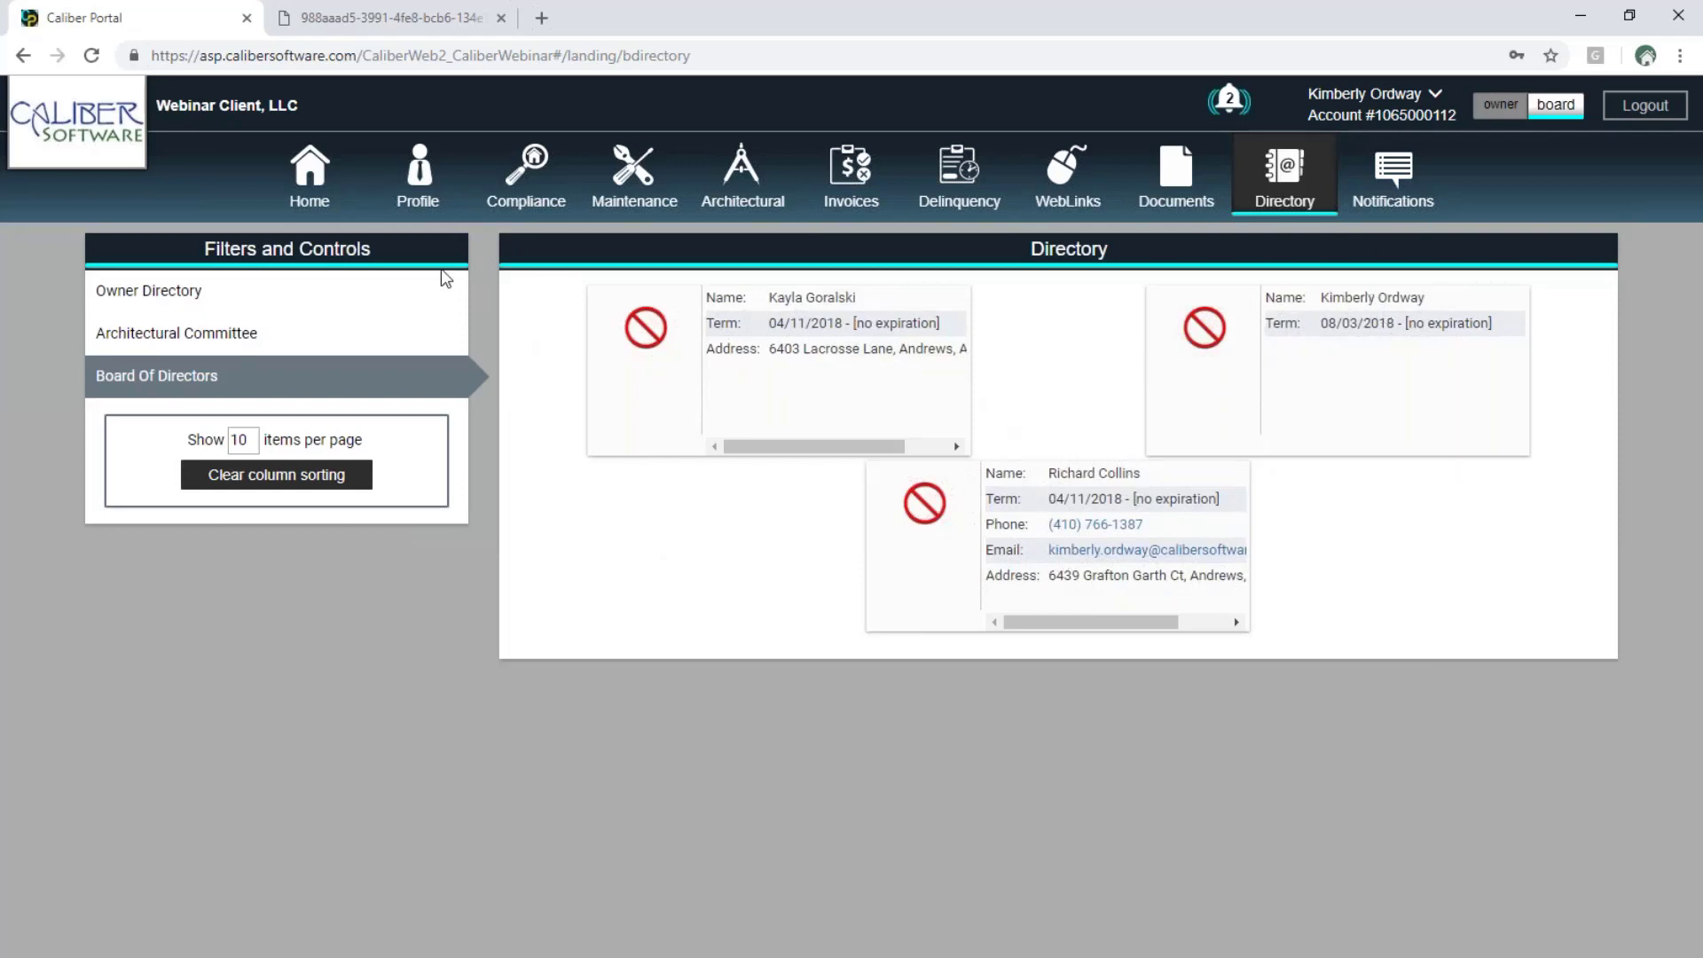
click(169, 337)
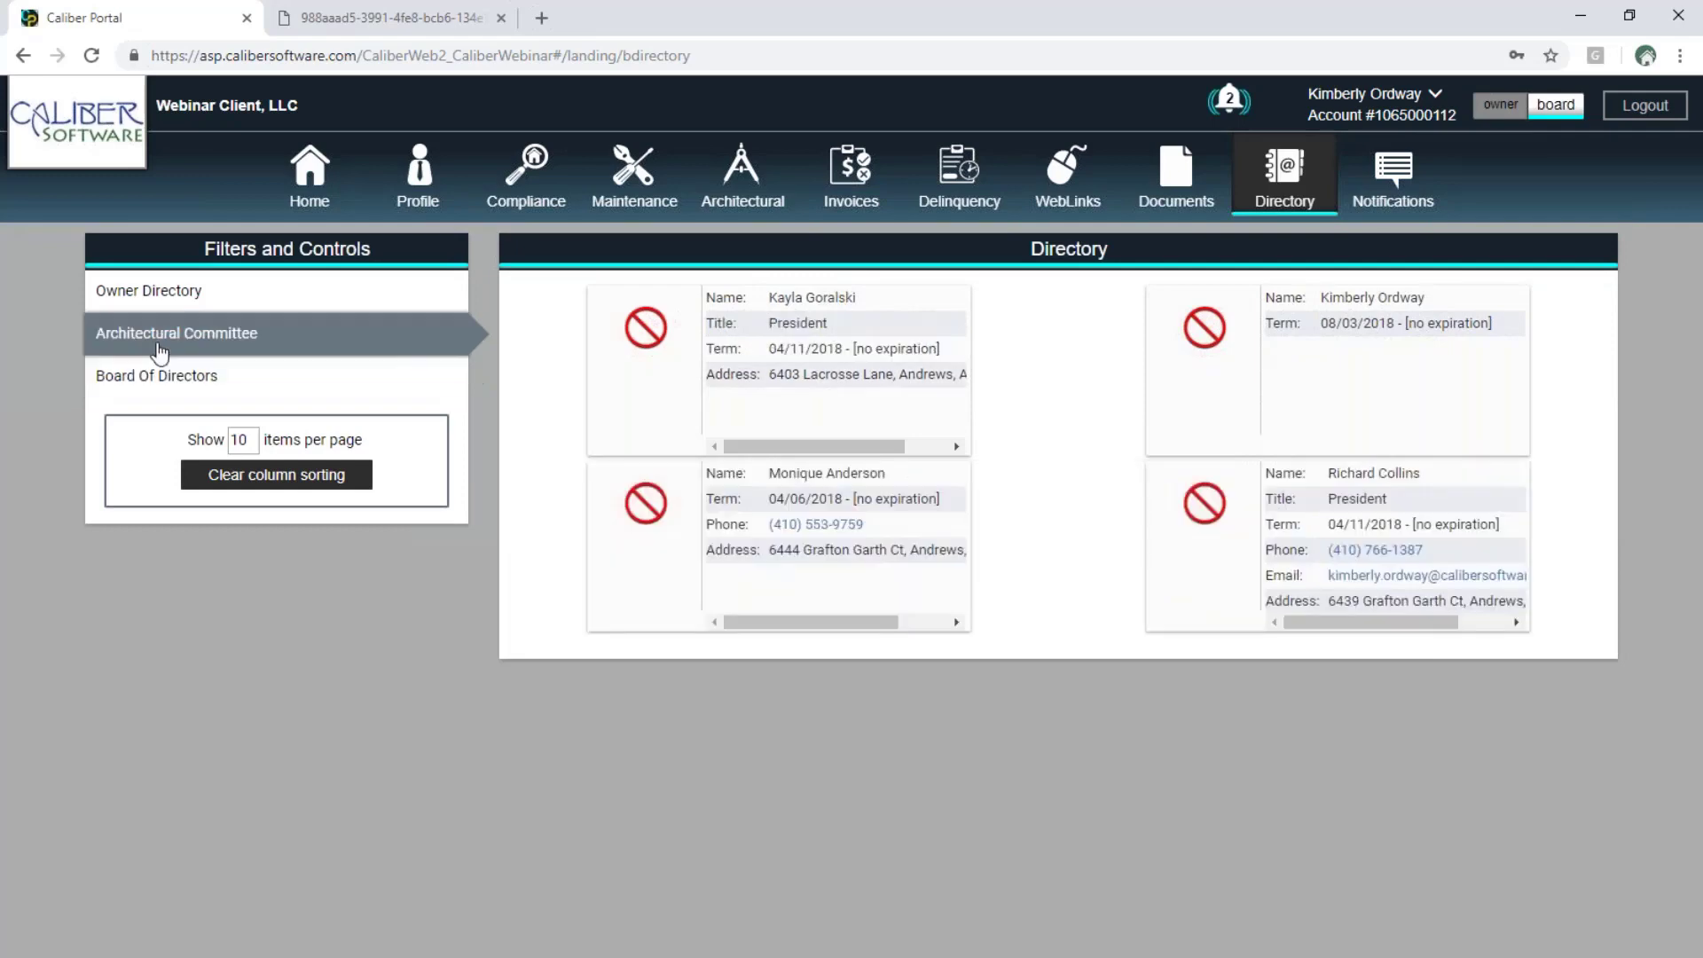
click(243, 305)
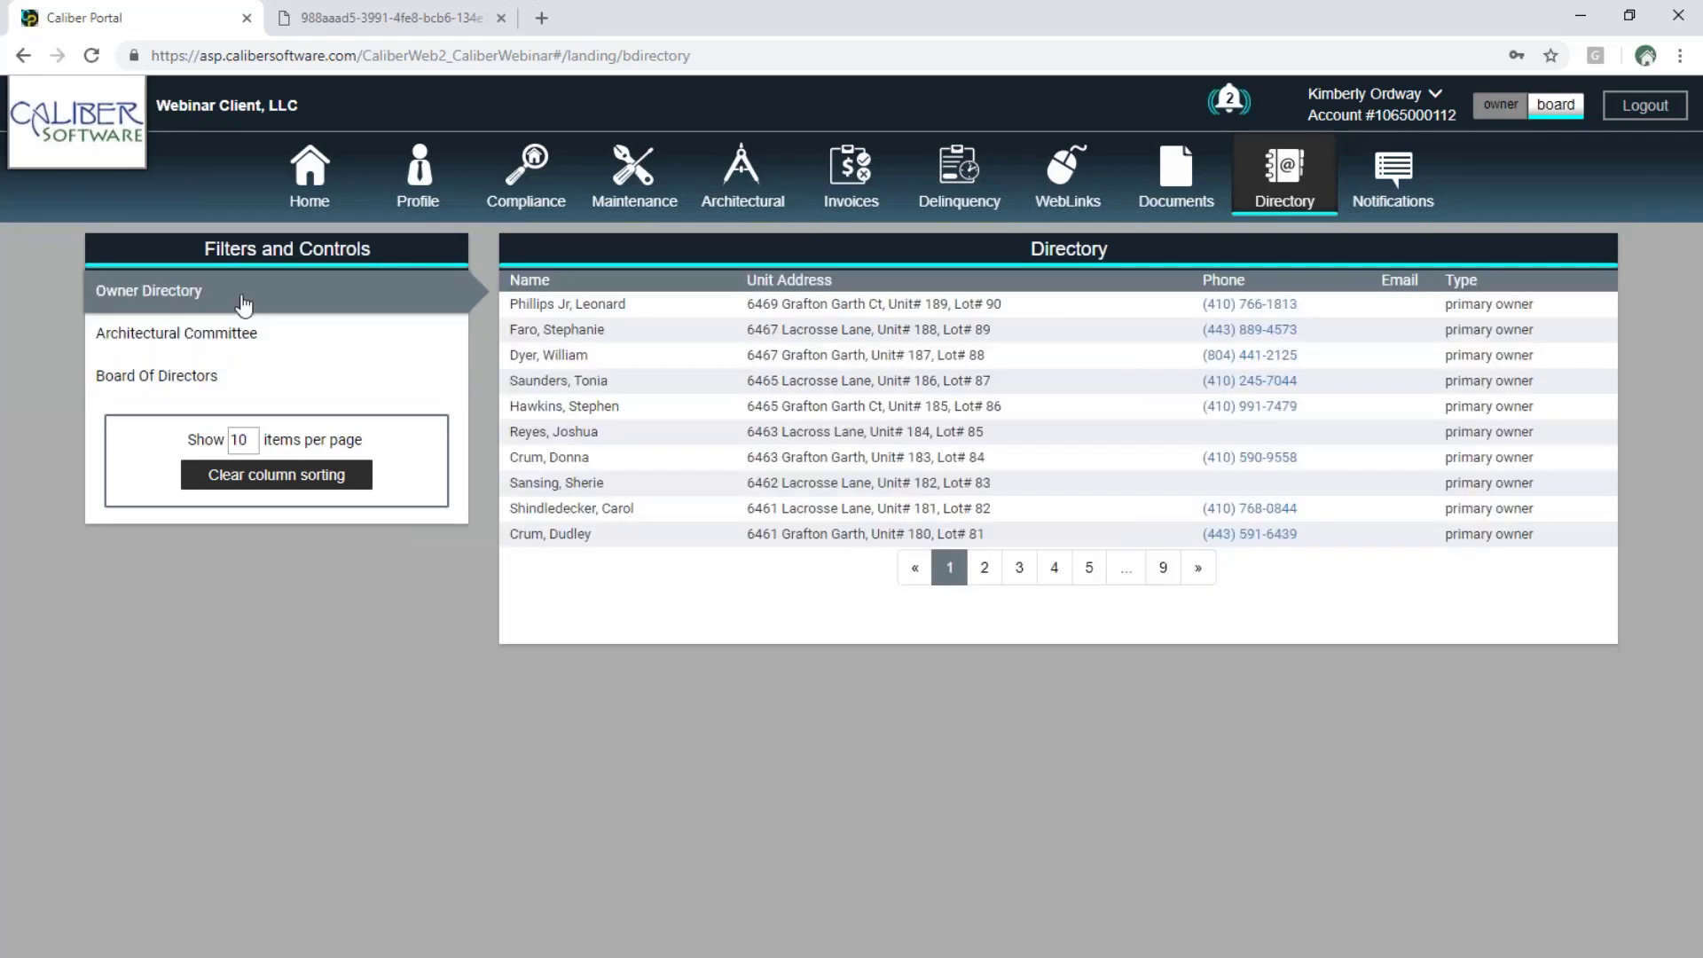
Mark the second architectural notification as read, lowering the unread count to 1.
click(1397, 200)
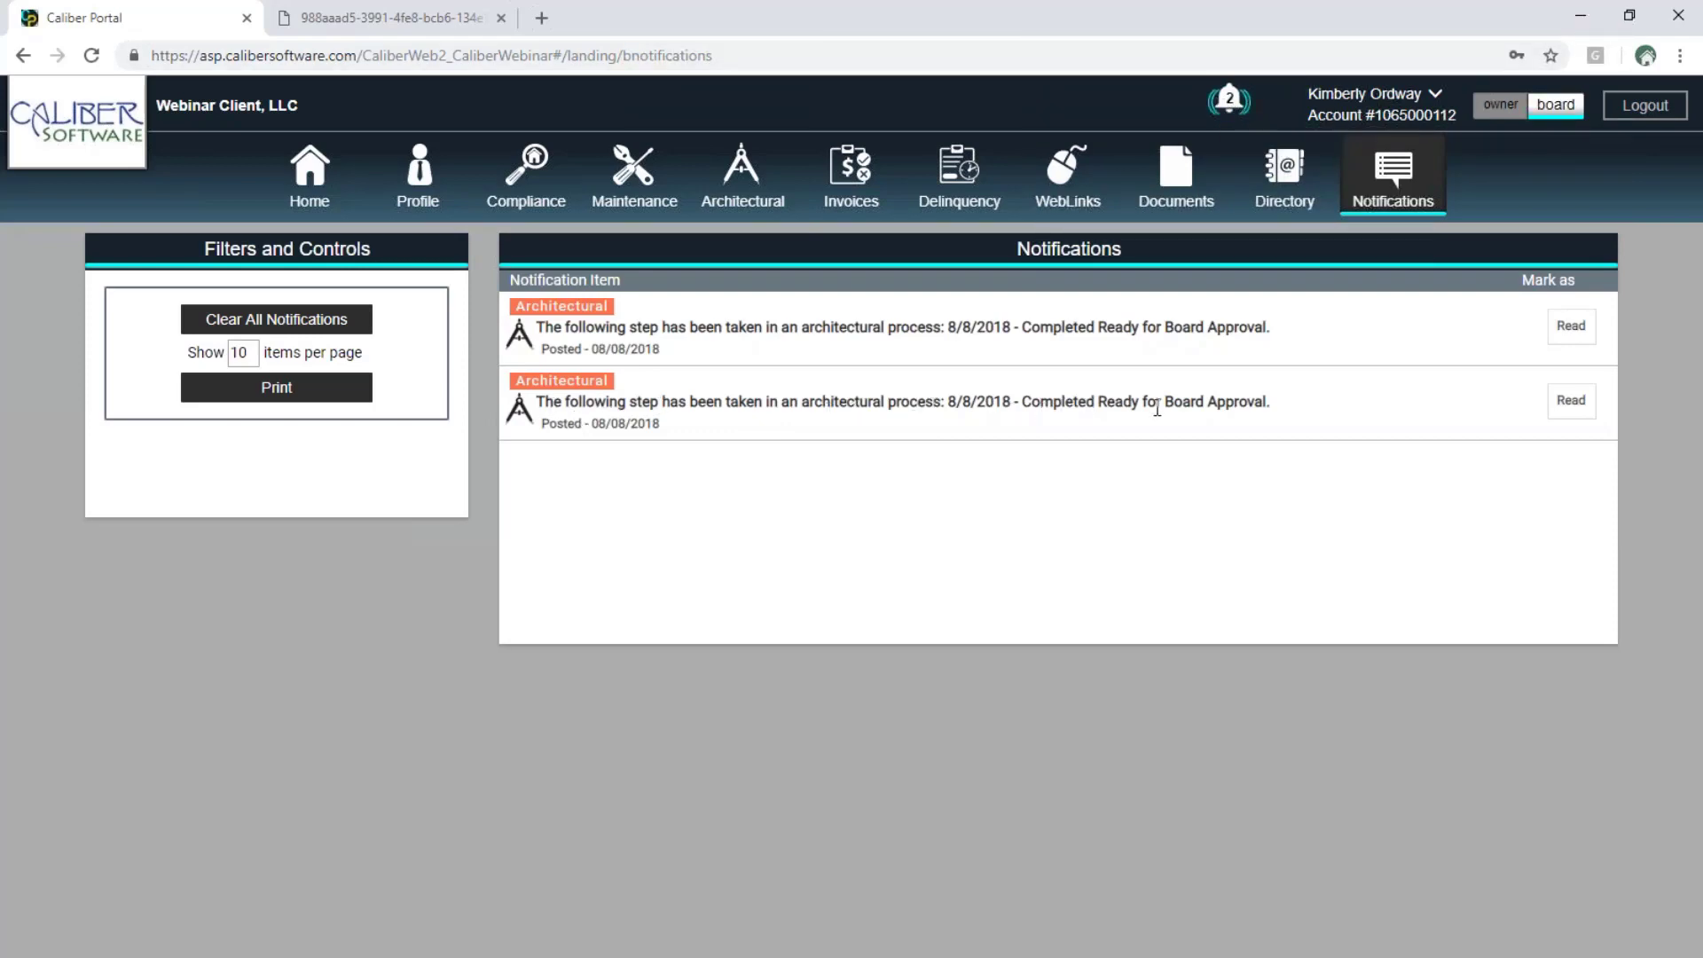
click(1574, 406)
click(1576, 417)
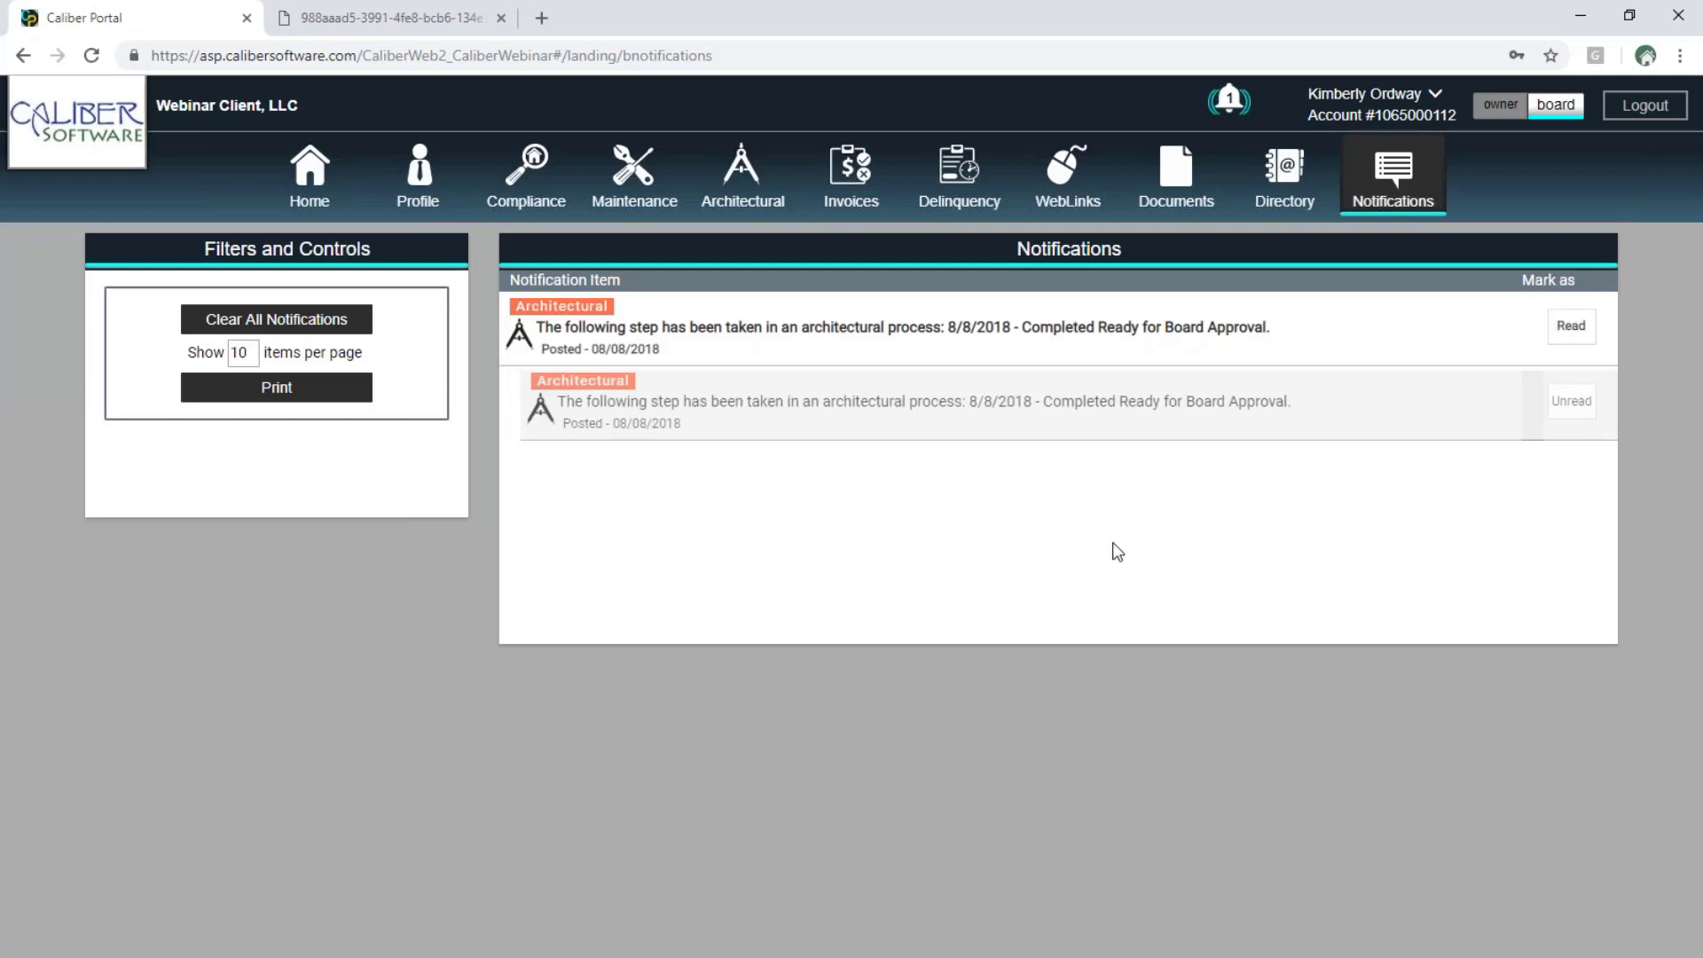